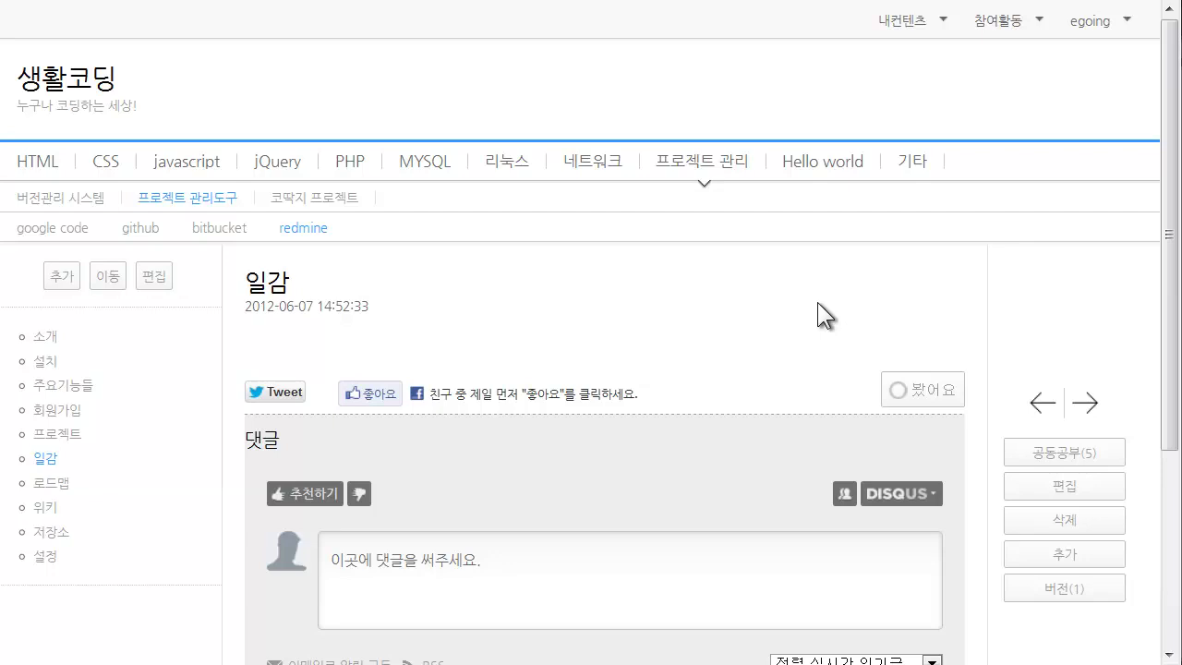
- Open the issue list (일감) of the opentutorials.org project in Redmine
click(1042, 453)
click(98, 53)
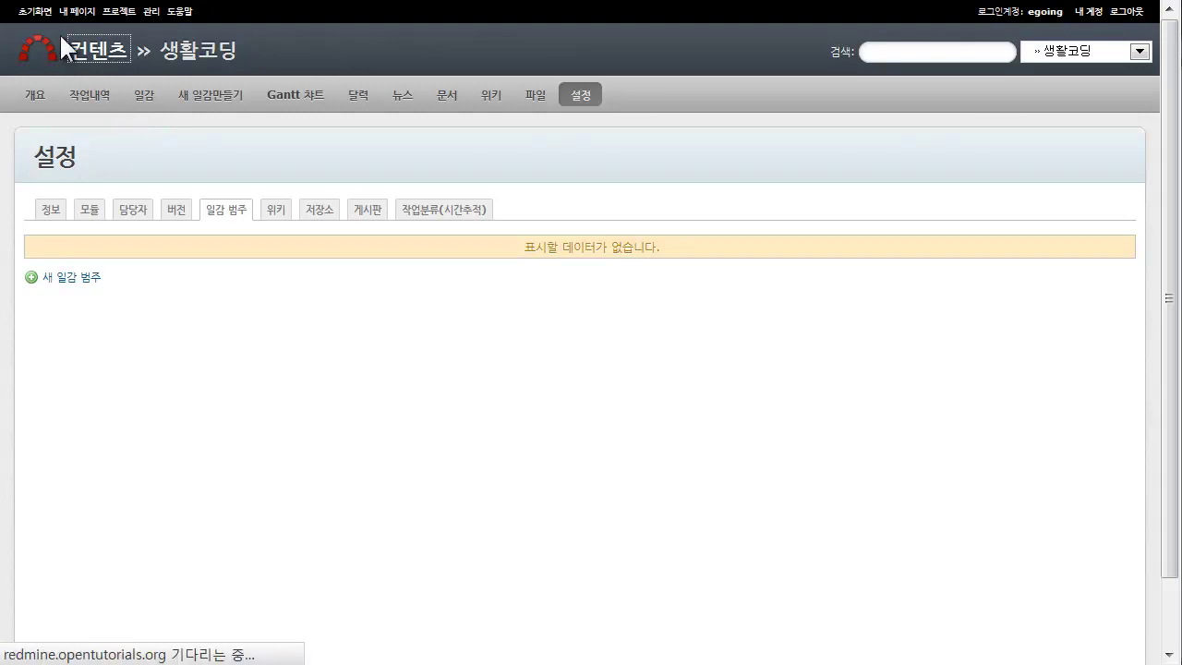
click(150, 12)
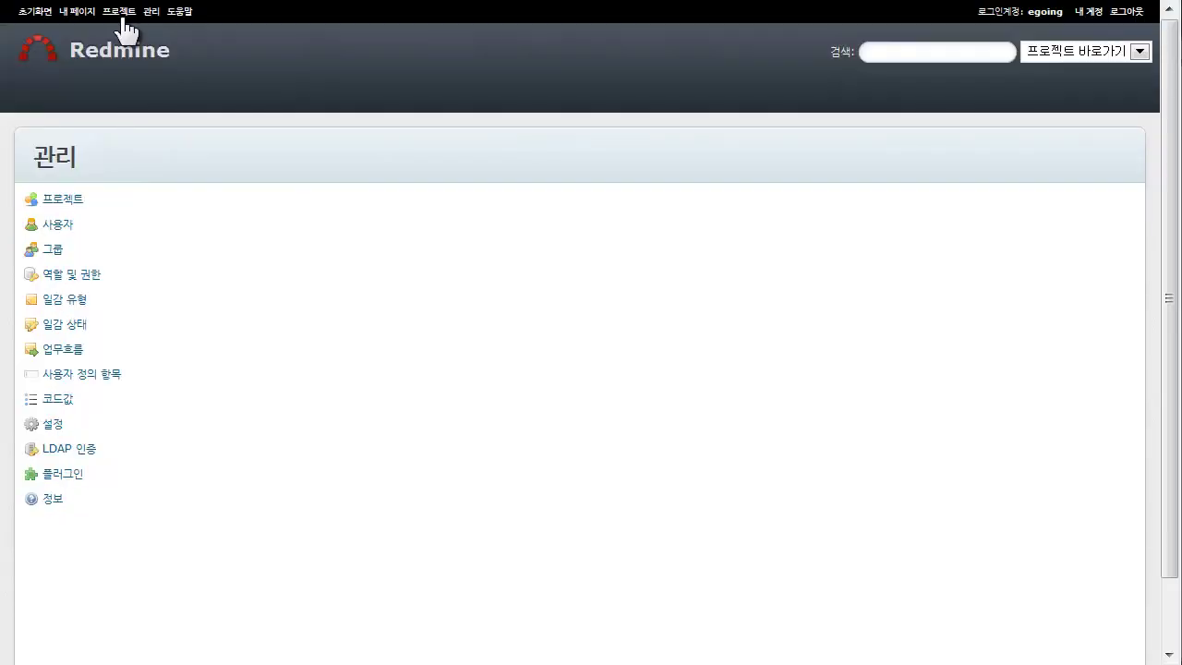
click(124, 13)
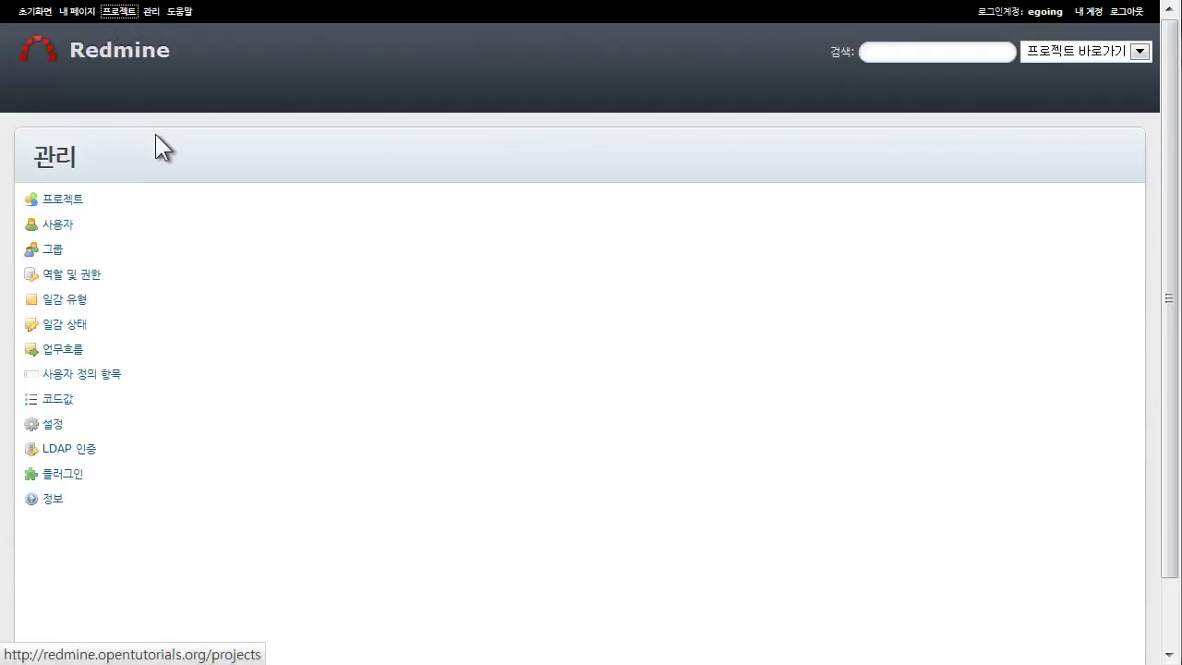
click(135, 214)
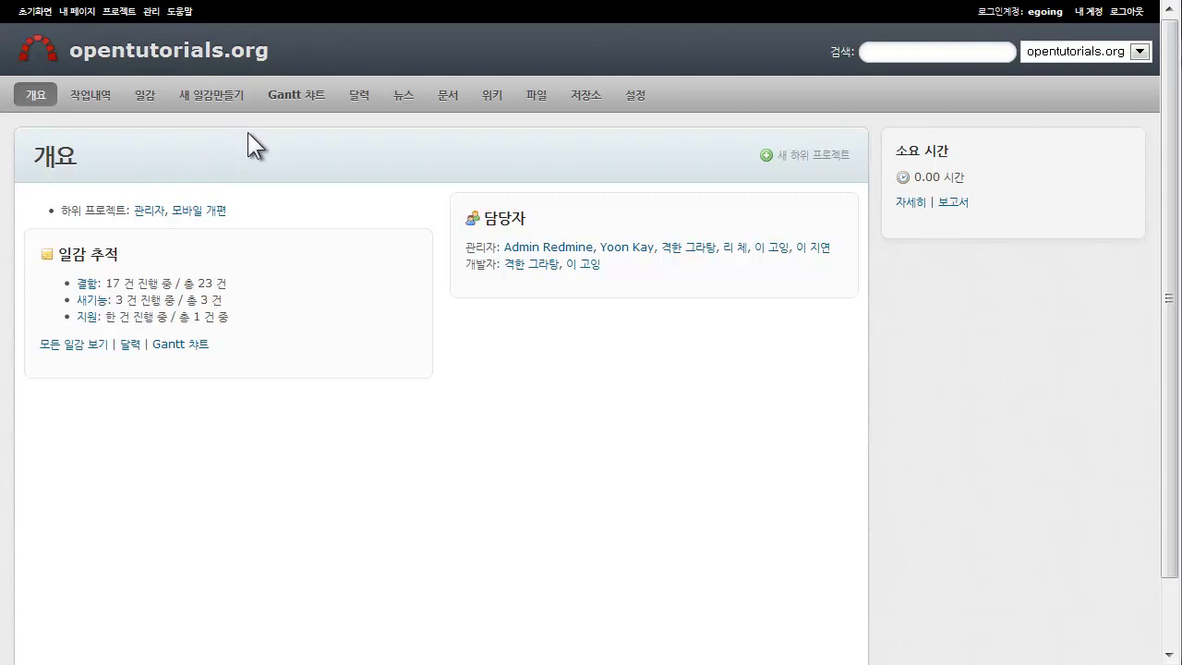
click(149, 107)
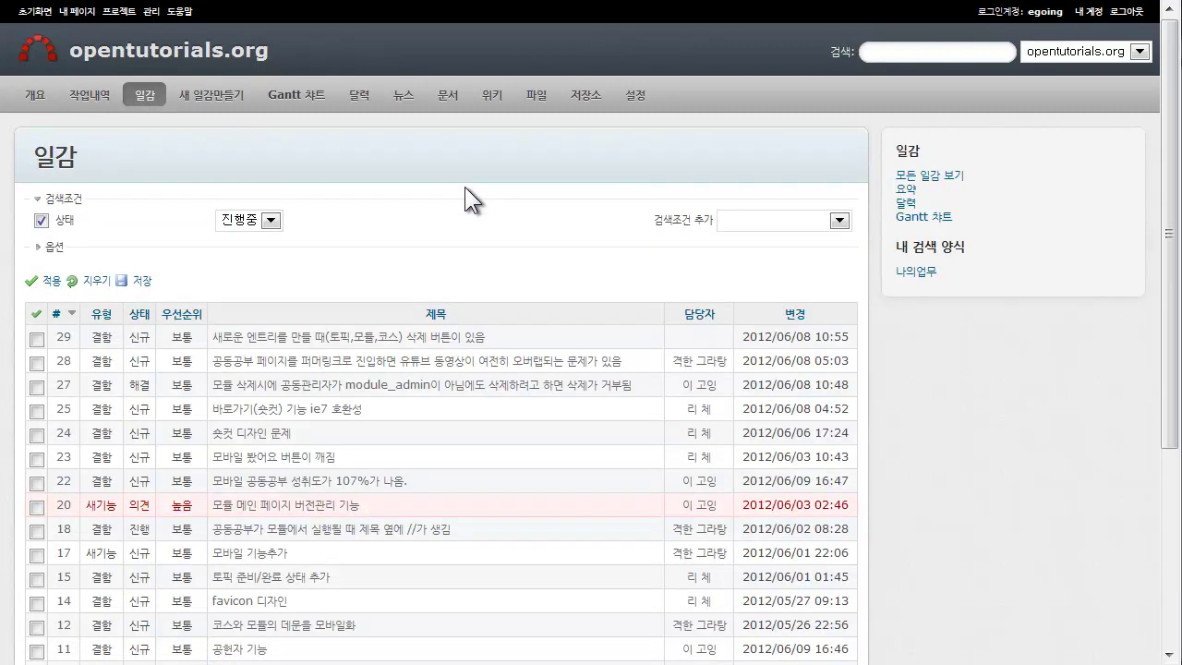
- Look through the issue list, open issue #22 about the mobile achievement rate, and examine its description and change history
scroll(457, 199, down, 5)
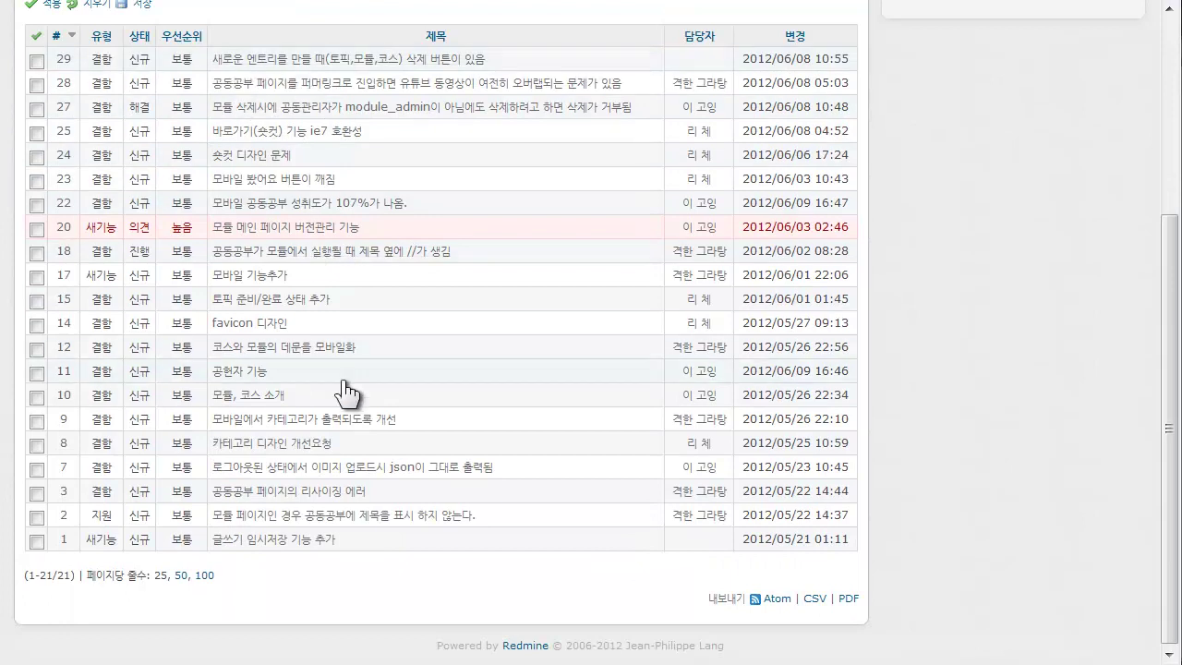
scroll(258, 107, up, 2)
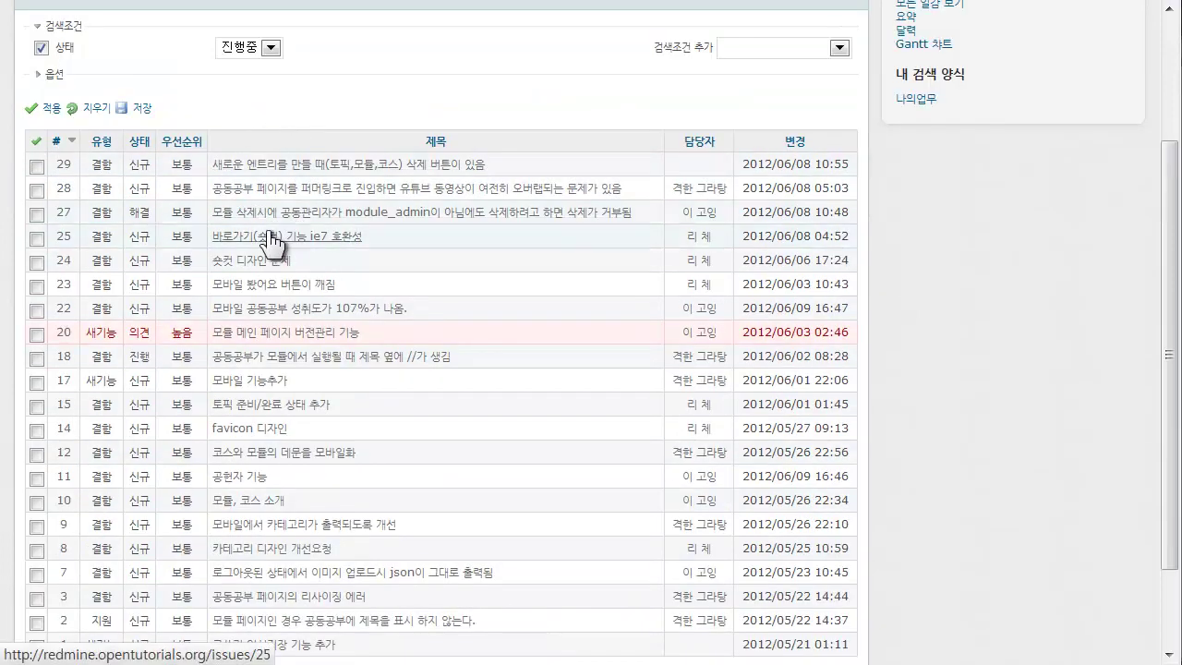
scroll(362, 148, down, 2)
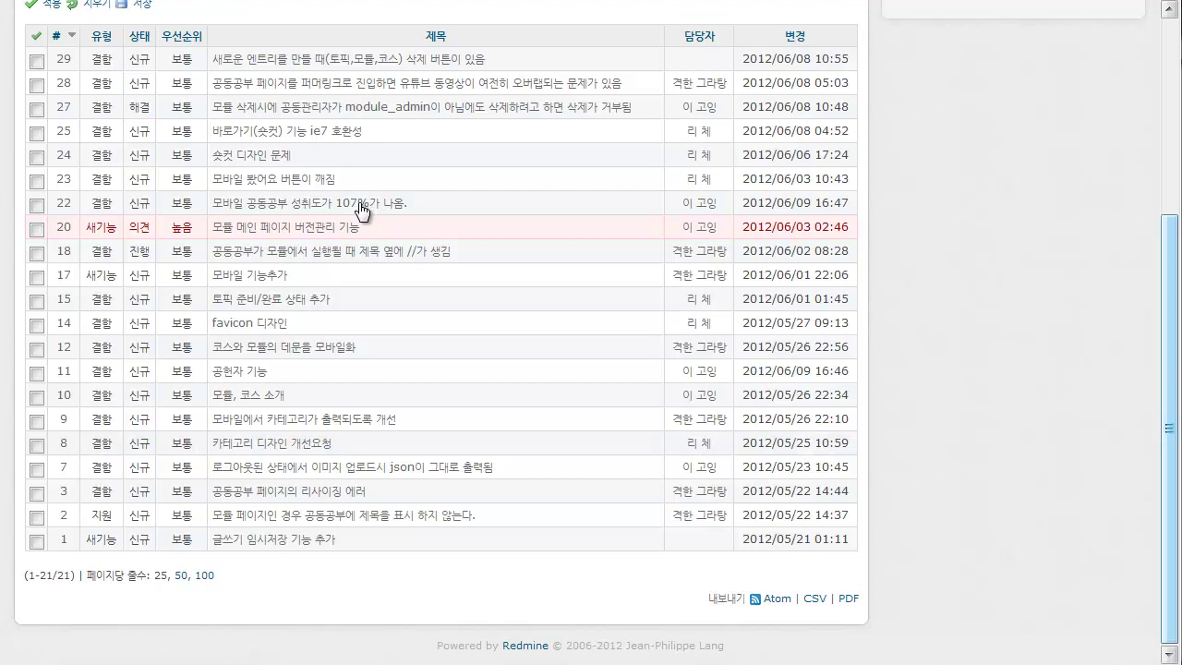
click(277, 205)
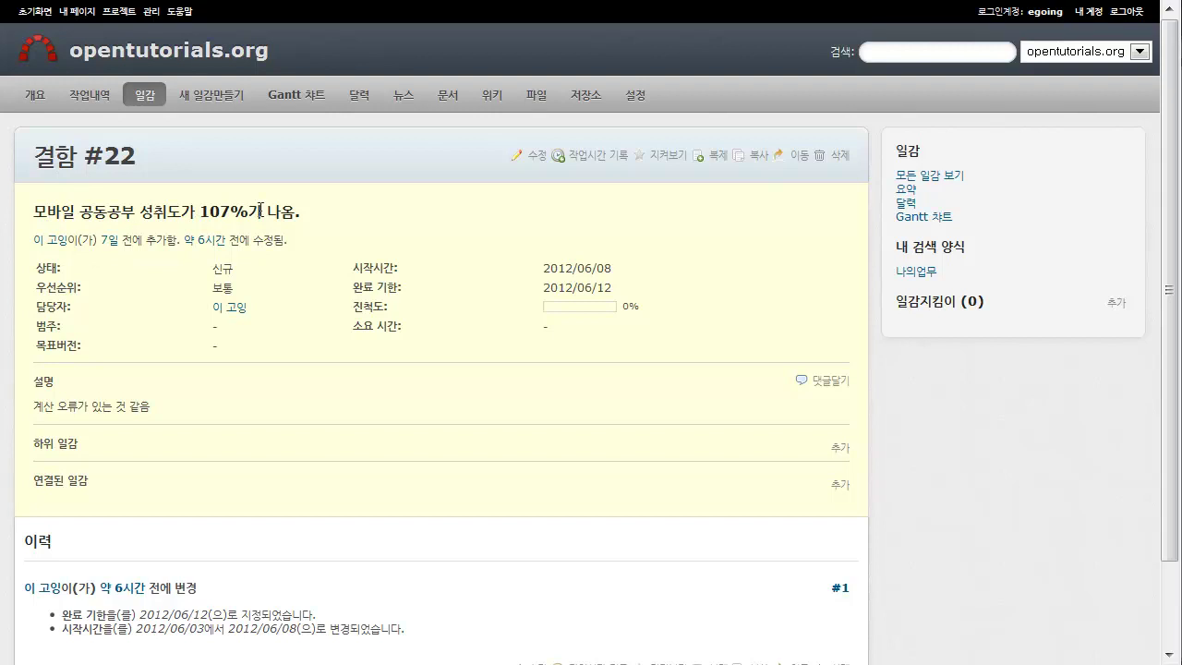
drag(155, 407, 44, 407)
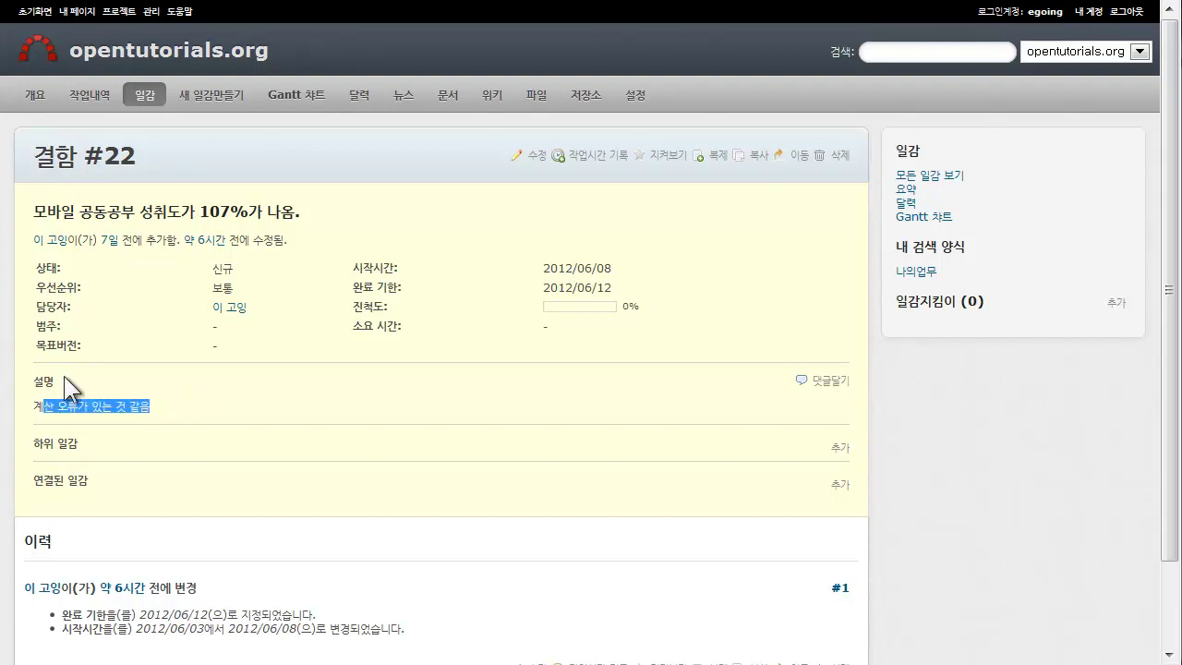
scroll(130, 391, down, 1)
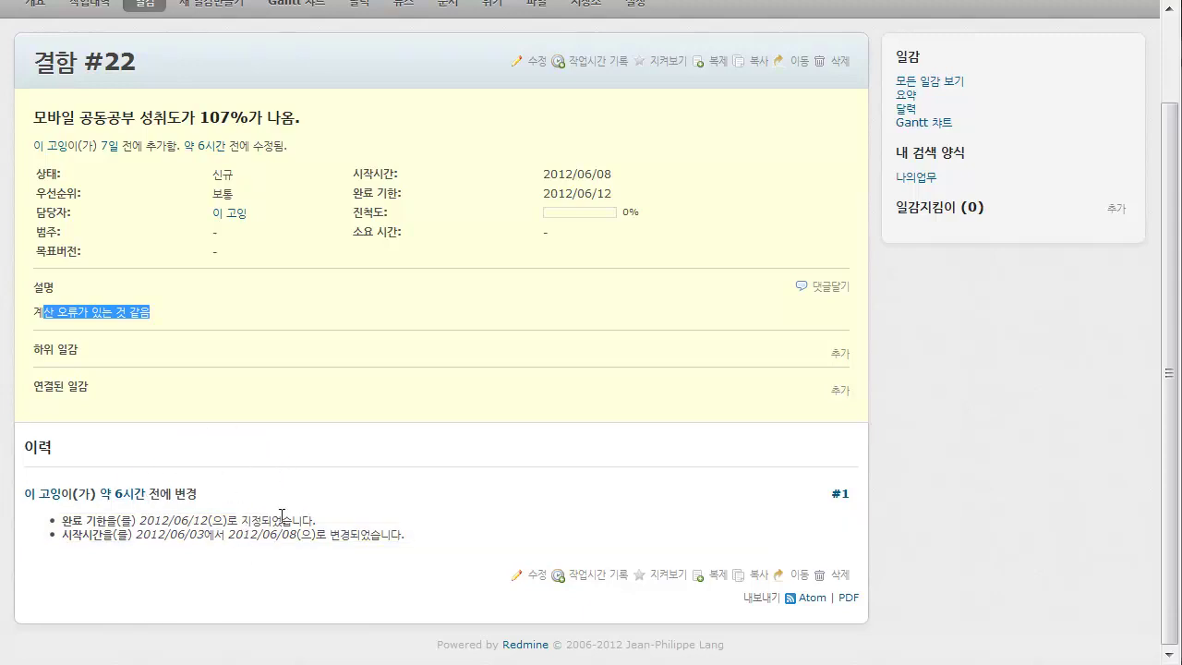
scroll(288, 405, up, 1)
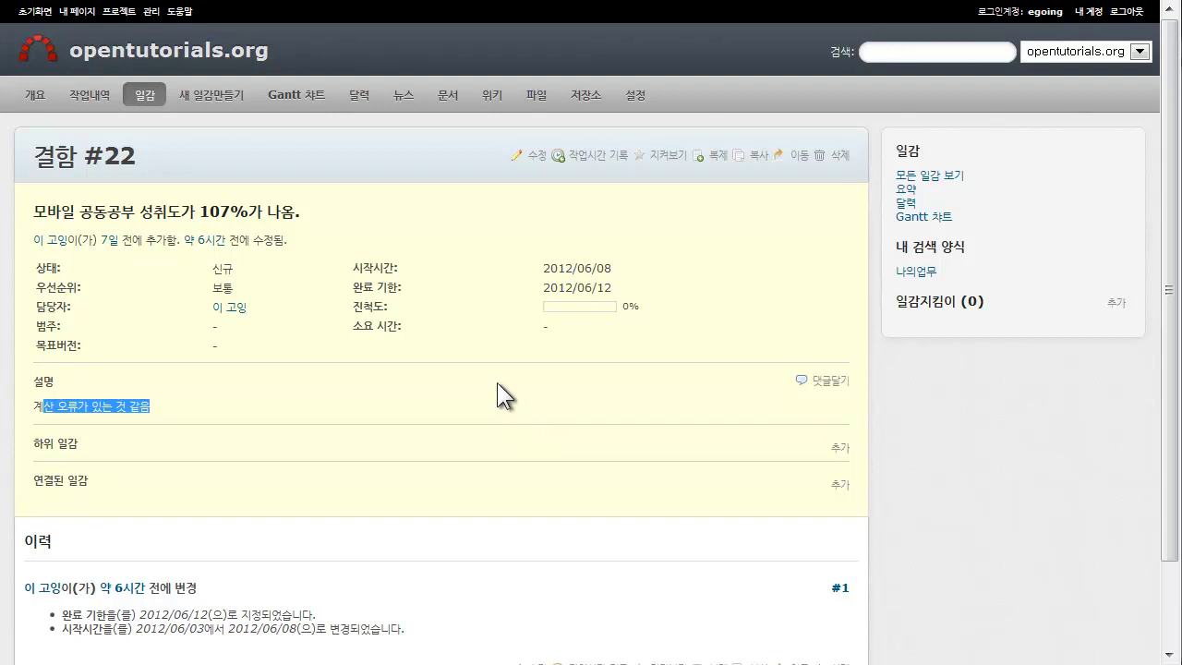
click(704, 385)
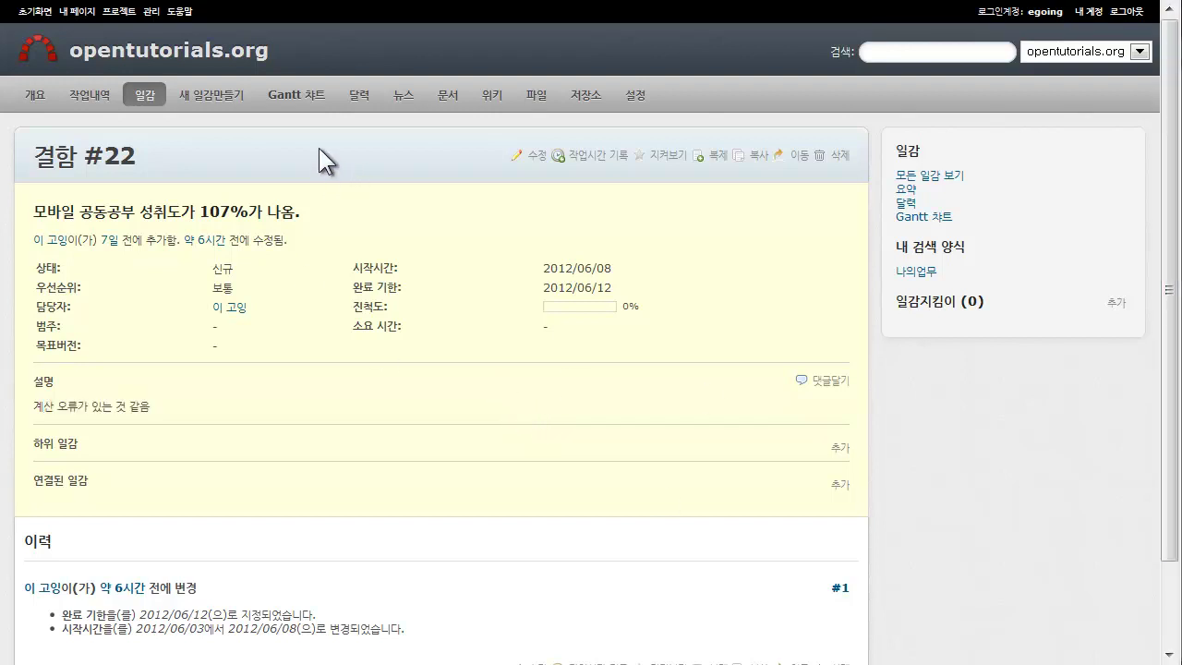
- Start a new issue in the project and look over the form's fields and the available issue types
click(225, 103)
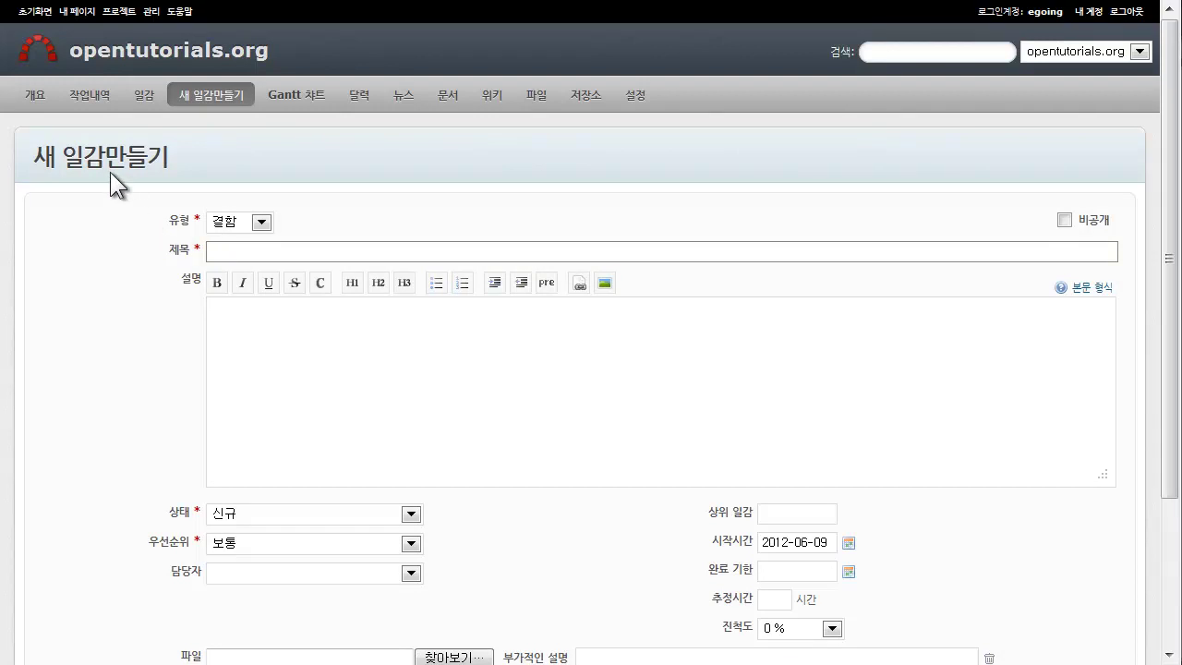
scroll(113, 267, down, 3)
scroll(116, 269, up, 3)
click(230, 224)
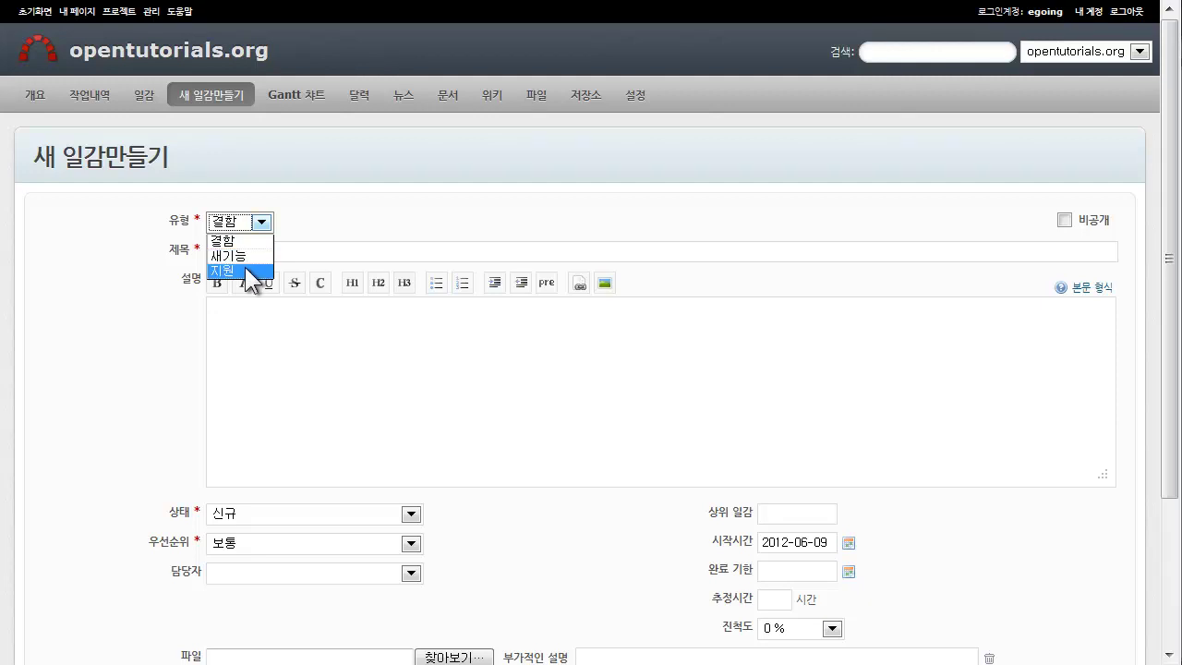
click(250, 226)
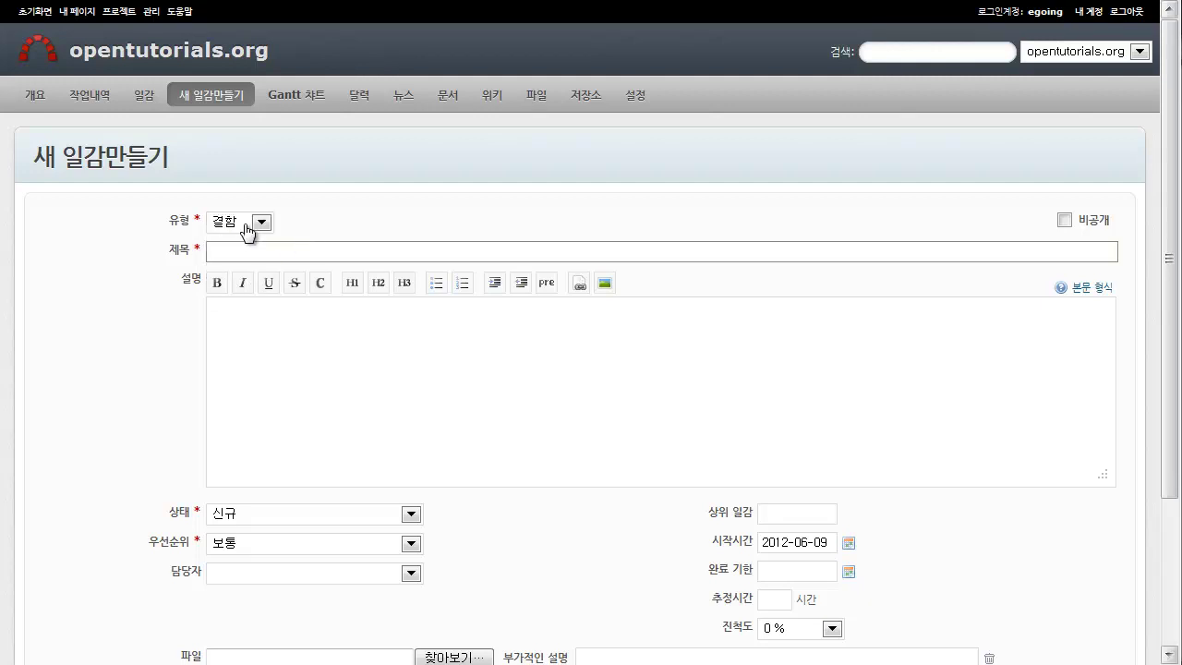
click(261, 222)
click(383, 224)
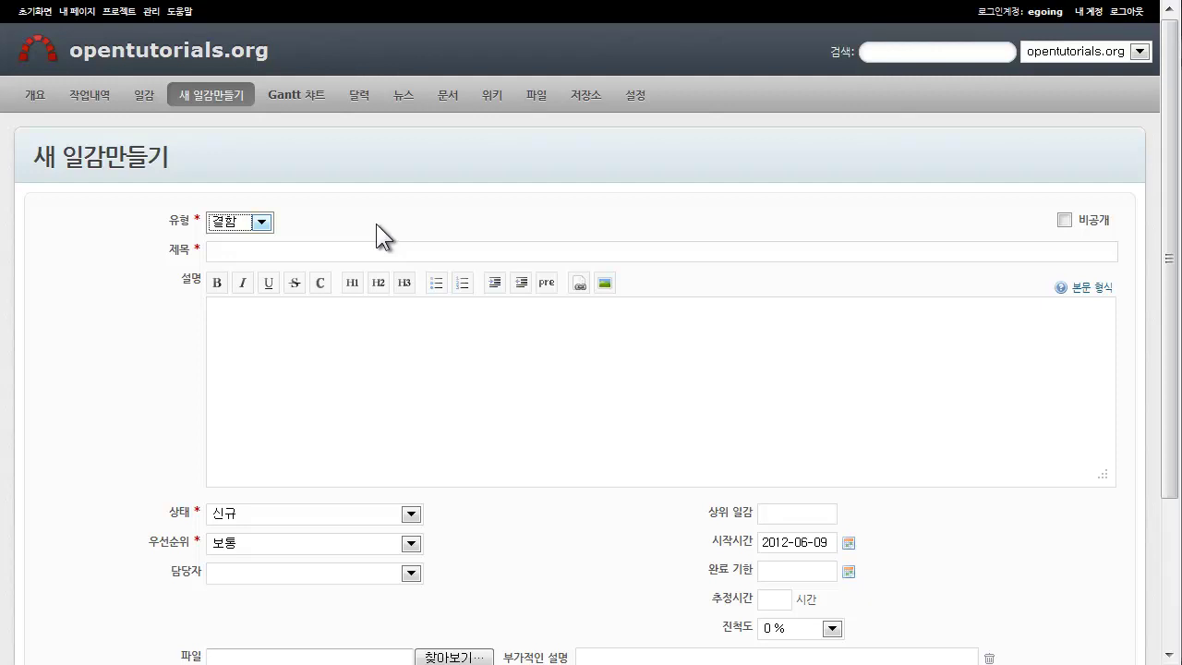
click(305, 229)
- Set the new issue's type to 새기능 and its title to "토픽 에디터 개선 작업"
click(287, 252)
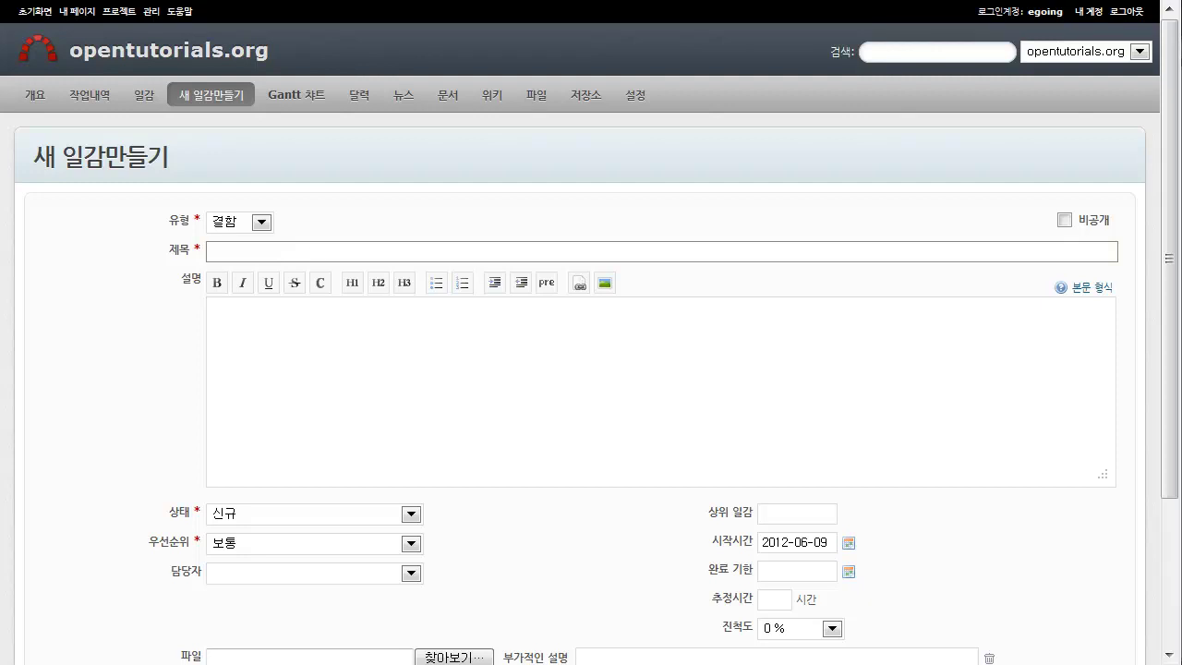
key(shift+Tab)
key(Down)
click(486, 252)
text(토픽 에디터 개선 작업)
- Enter "토픽의 에디터는 아래와 같은 조건을 충족해야 합니다." as the issue description
click(276, 352)
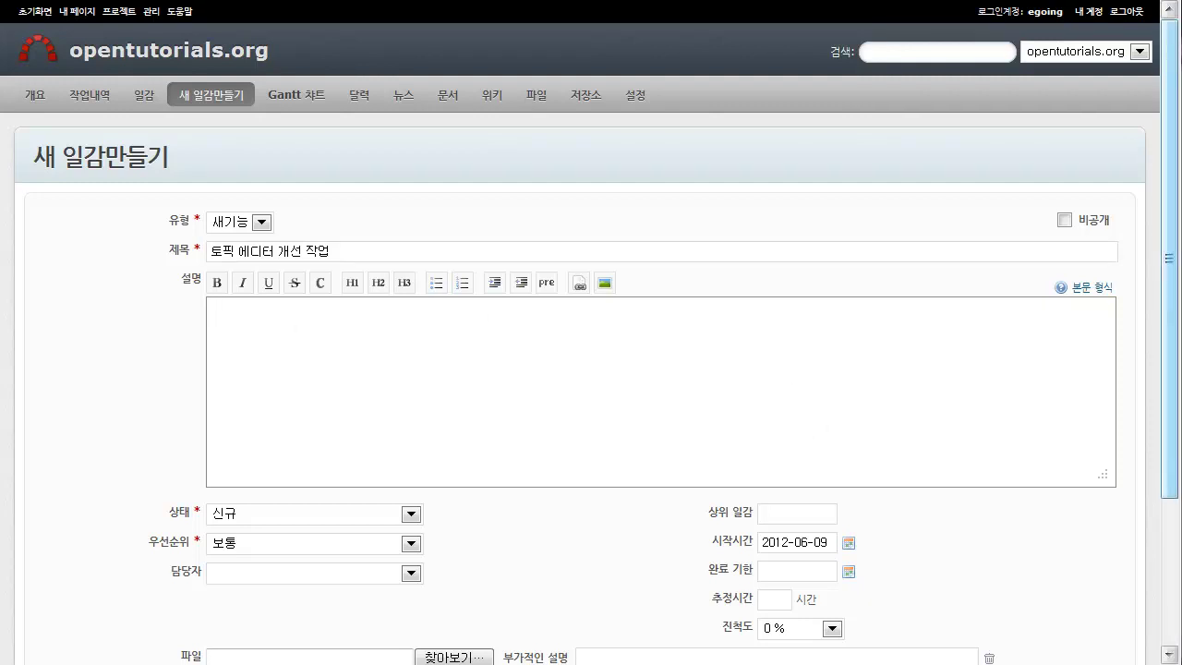
text(토픽의 에디터는 아래와 같은 조건을 충족해야 합니다.)
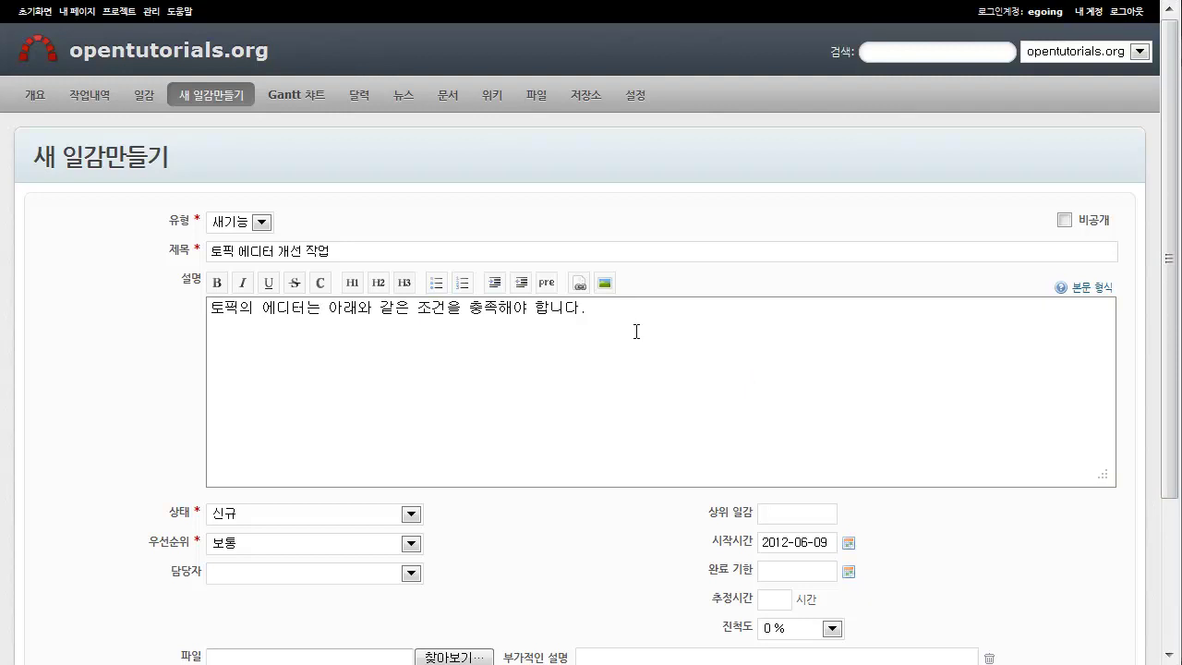
scroll(636, 330, down, 2)
scroll(636, 333, down, 2)
scroll(633, 338, up, 4)
- Format the description sentence as a level-1 heading and examine the inserted h1 markup
drag(662, 305, 144, 305)
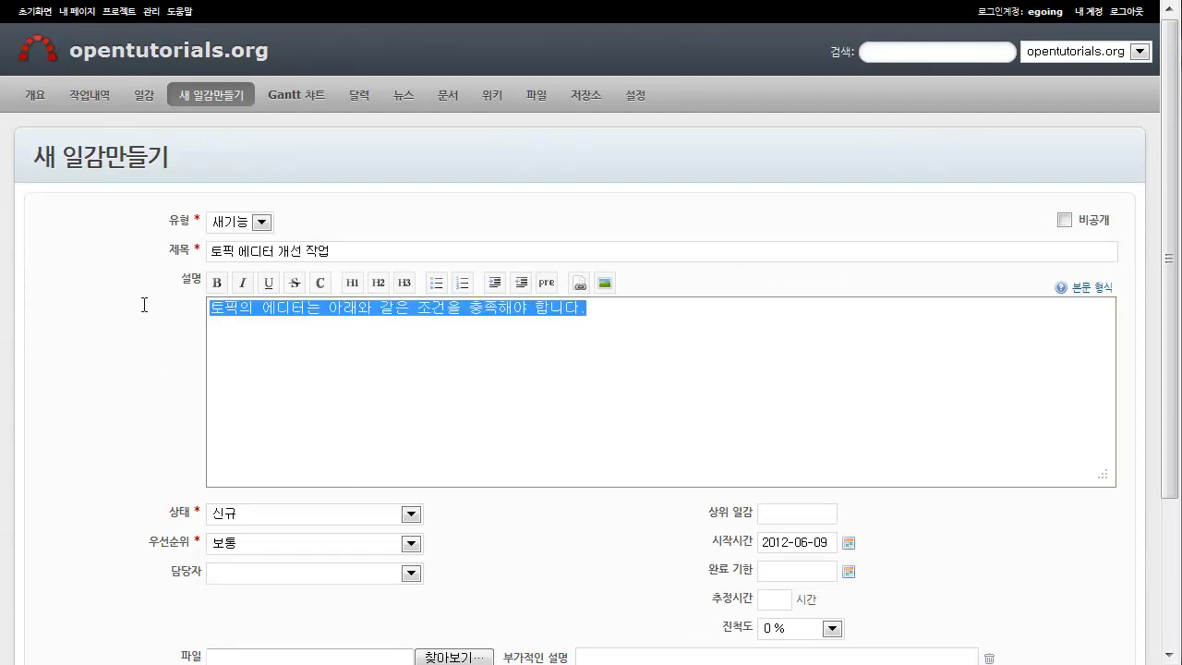
click(354, 282)
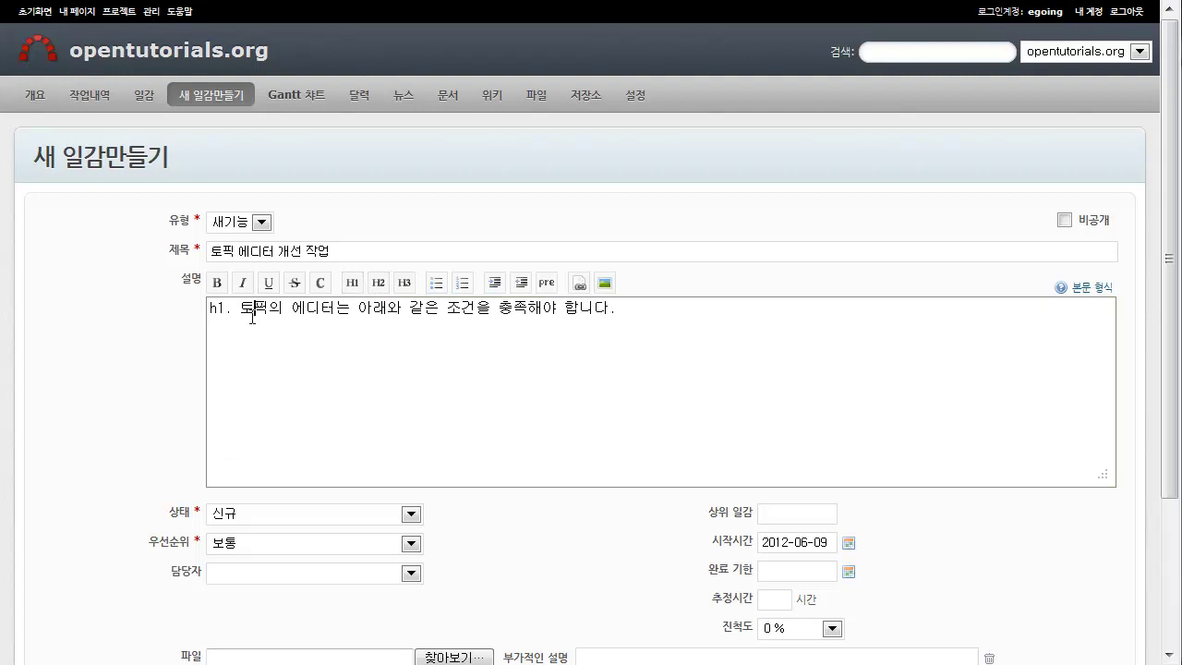
drag(237, 307, 184, 304)
drag(239, 307, 673, 302)
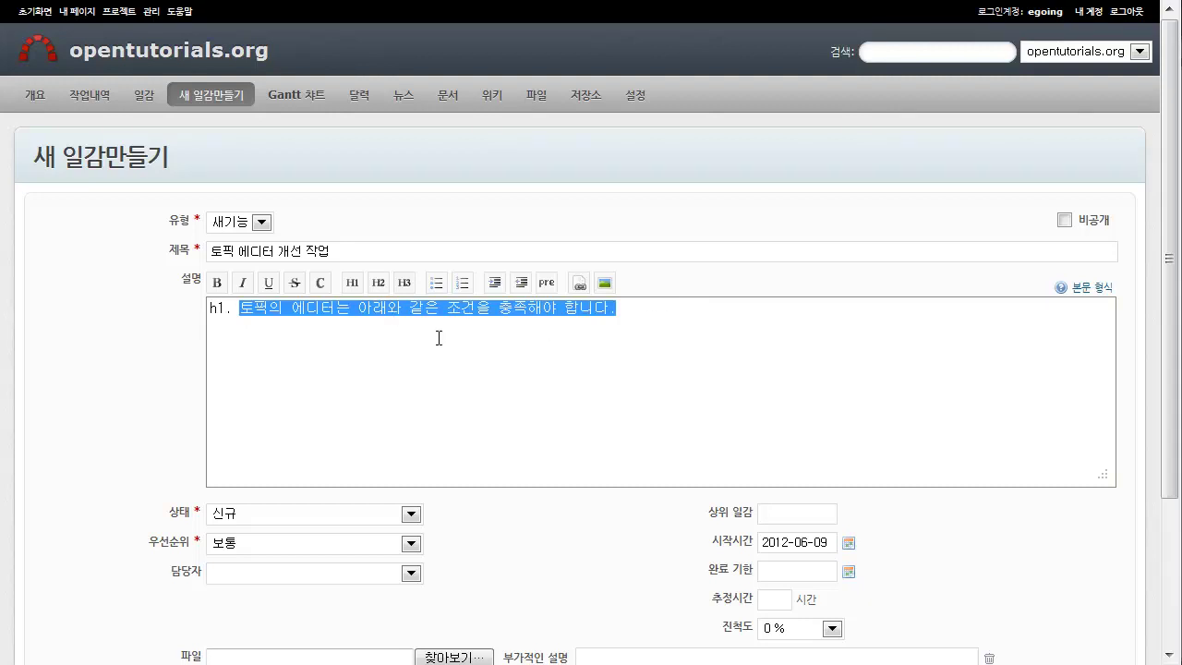
drag(225, 308, 179, 308)
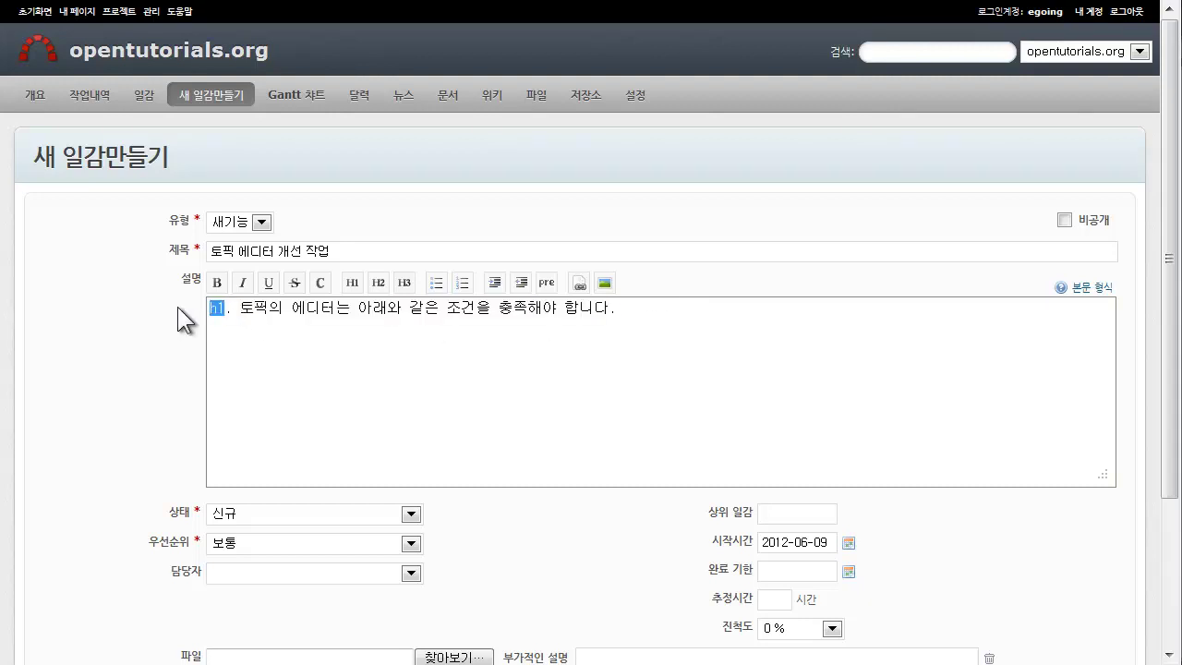
- Preview the issue description to check how the heading is rendered
scroll(398, 350, down, 2)
scroll(398, 350, down, 2)
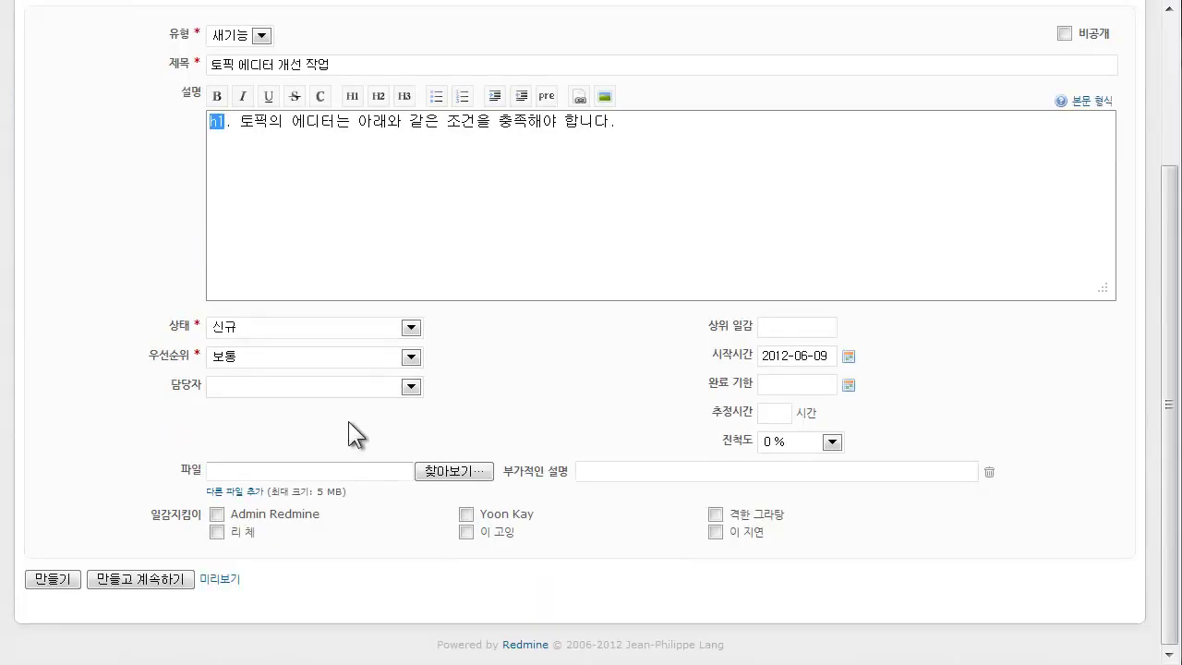
click(220, 580)
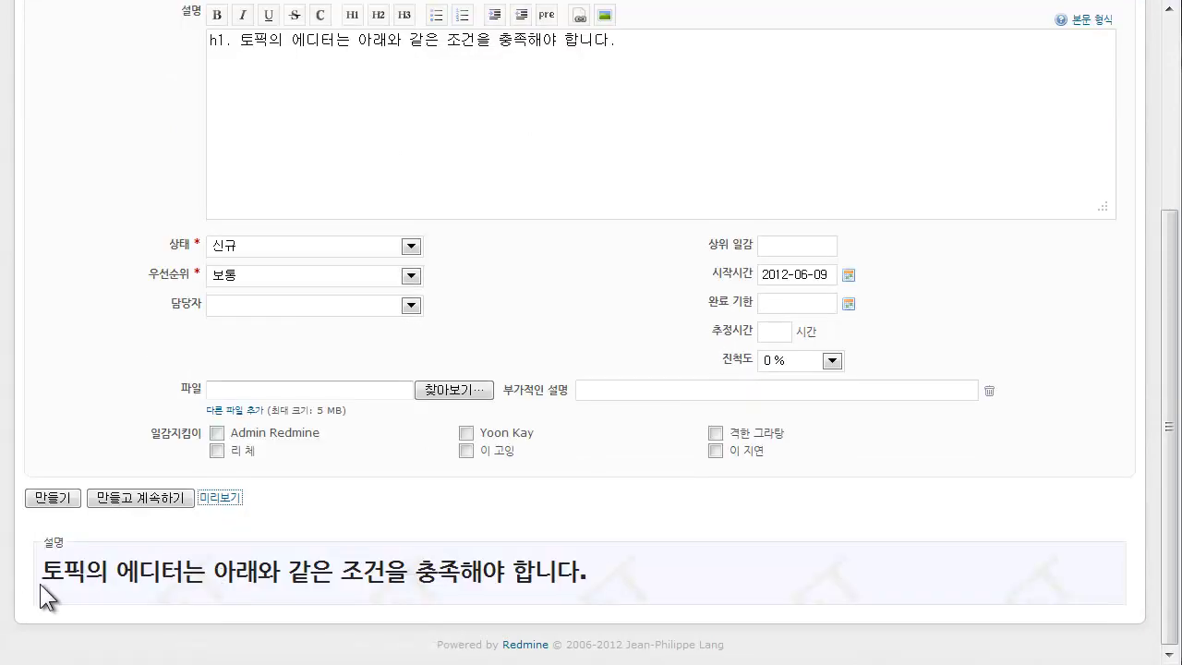
scroll(138, 517, up, 2)
scroll(455, 205, down, 2)
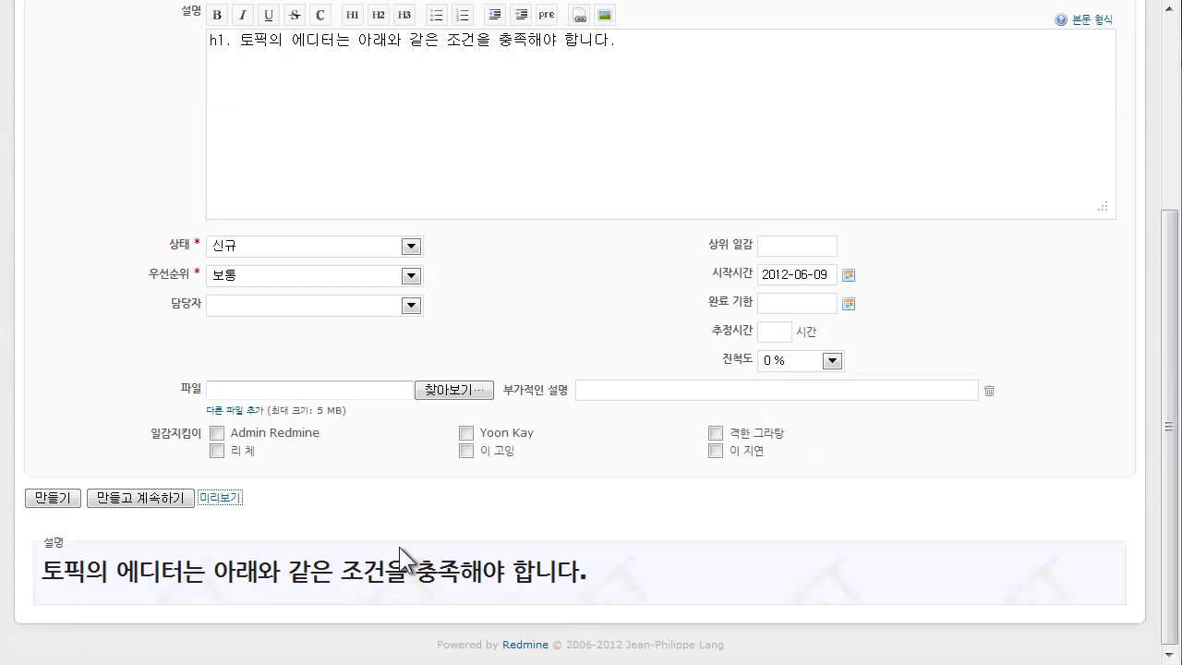
scroll(609, 238, up, 2)
- Add the lines HTML5문법의 지원, 파일관리기능 and 전체화면기능 below the heading and format them as a bulleted list
click(732, 213)
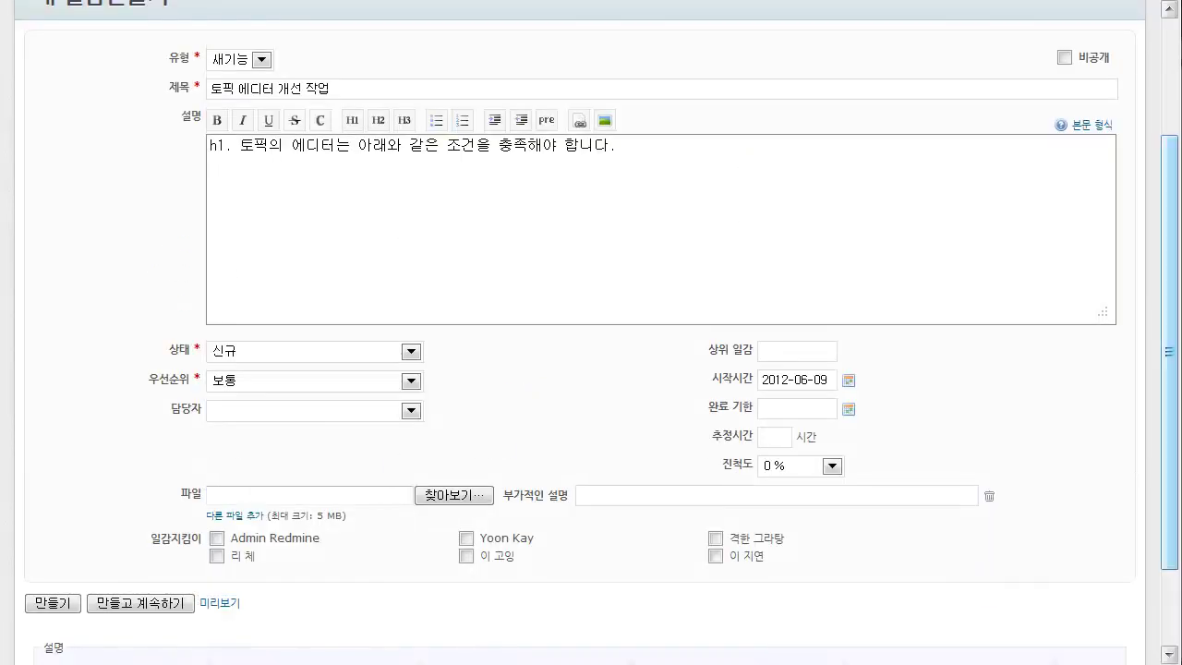
text(HTML5문법의 지원 파일관리기능 전체화면기능)
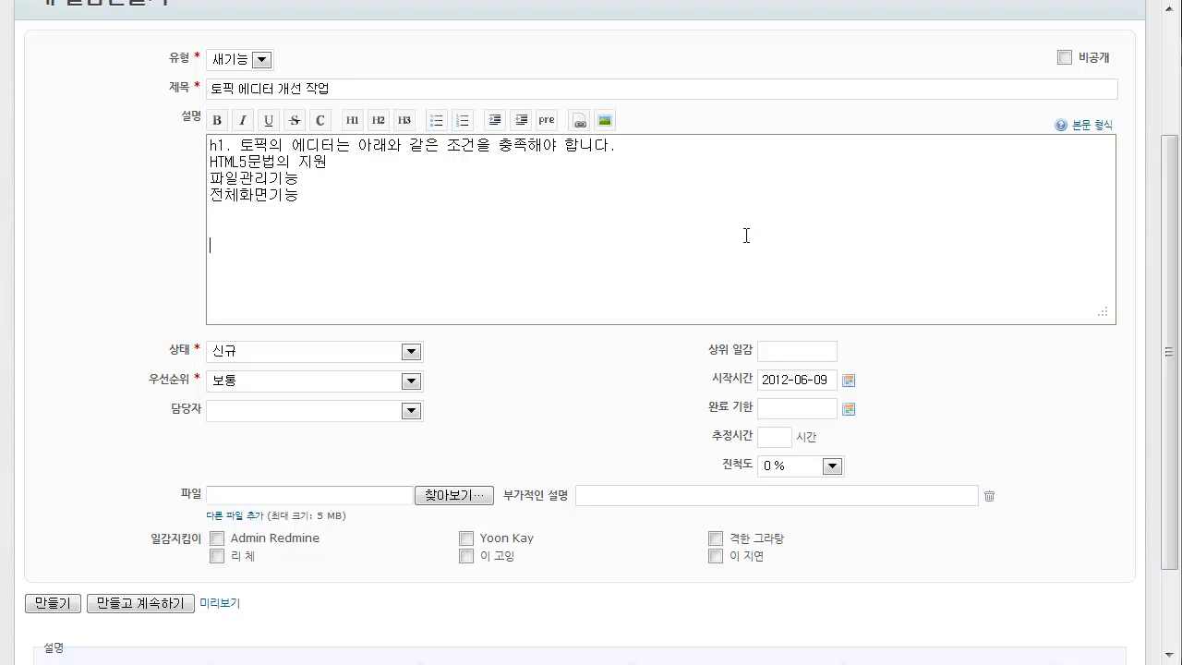
click(297, 162)
key(Home)
key(shift+Down)
key(shift+Down)
key(shift+Down)
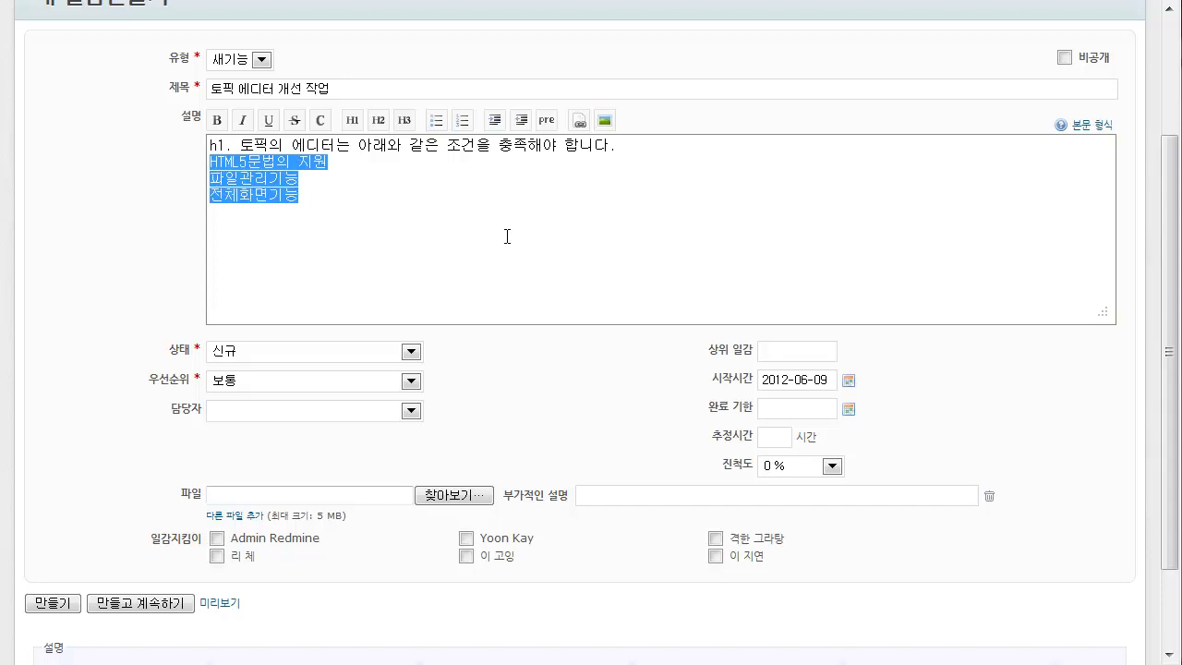
click(436, 120)
- Delete the stray bullet below the 전체화면기능 item and examine the list markup
click(264, 200)
key(Down)
key(BackSpace)
drag(220, 163, 208, 163)
click(227, 178)
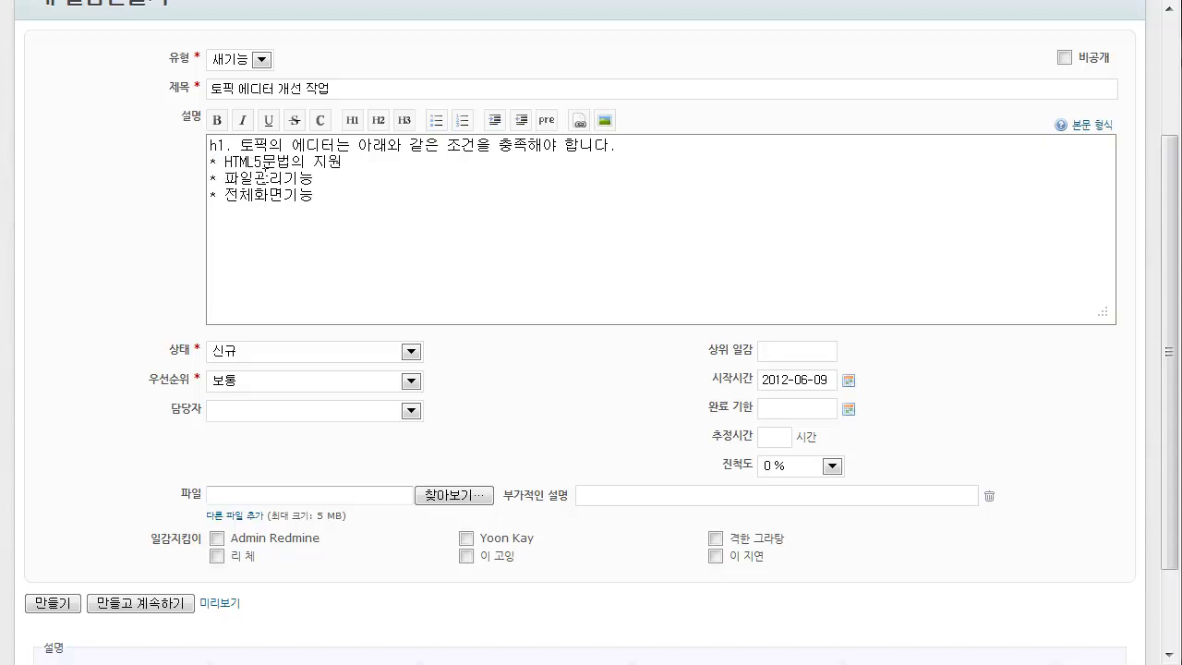
- Preview the issue description again to check the heading together with the bulleted list
scroll(264, 175, down, 3)
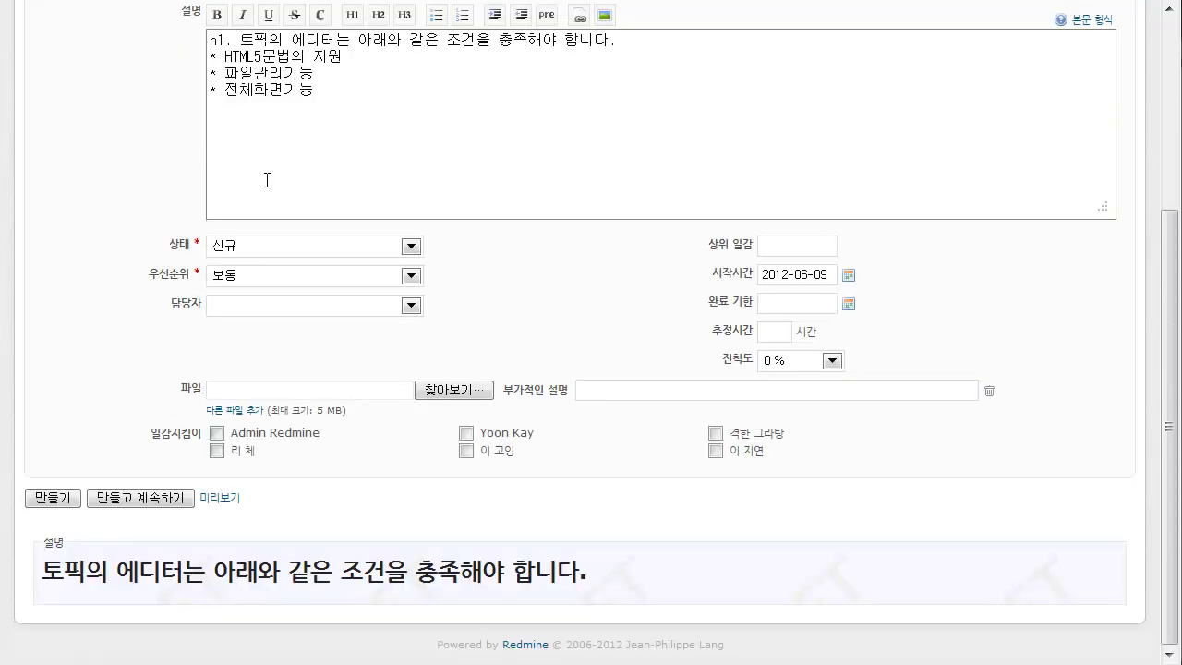
click(230, 511)
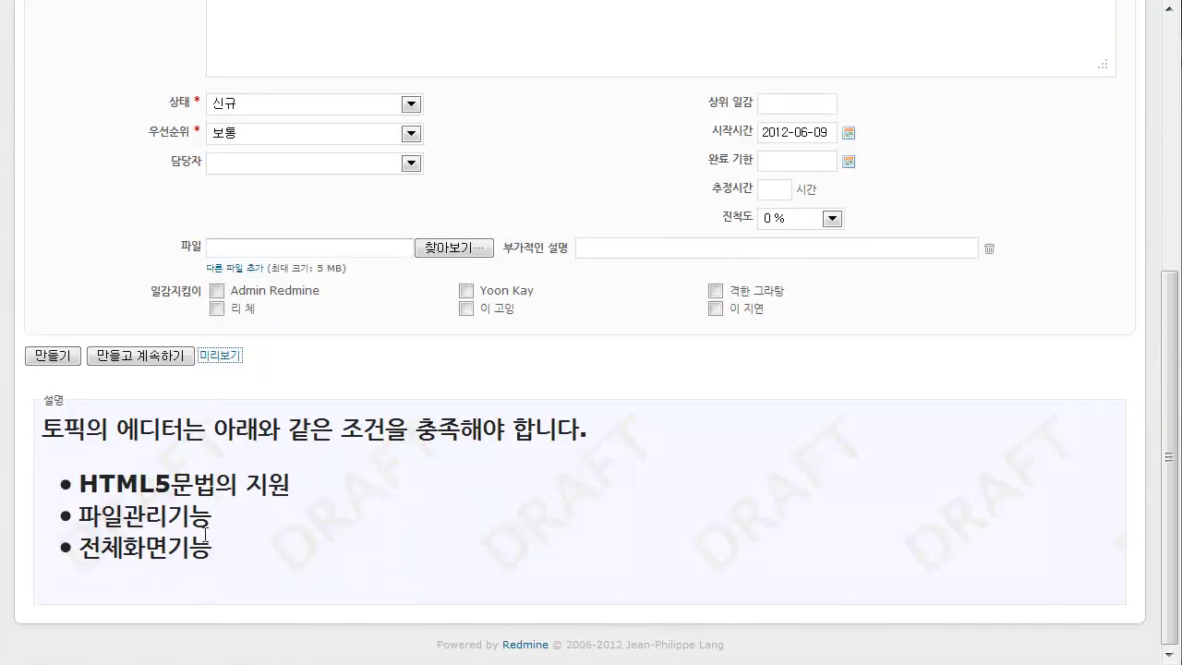
scroll(261, 457, up, 10)
click(435, 391)
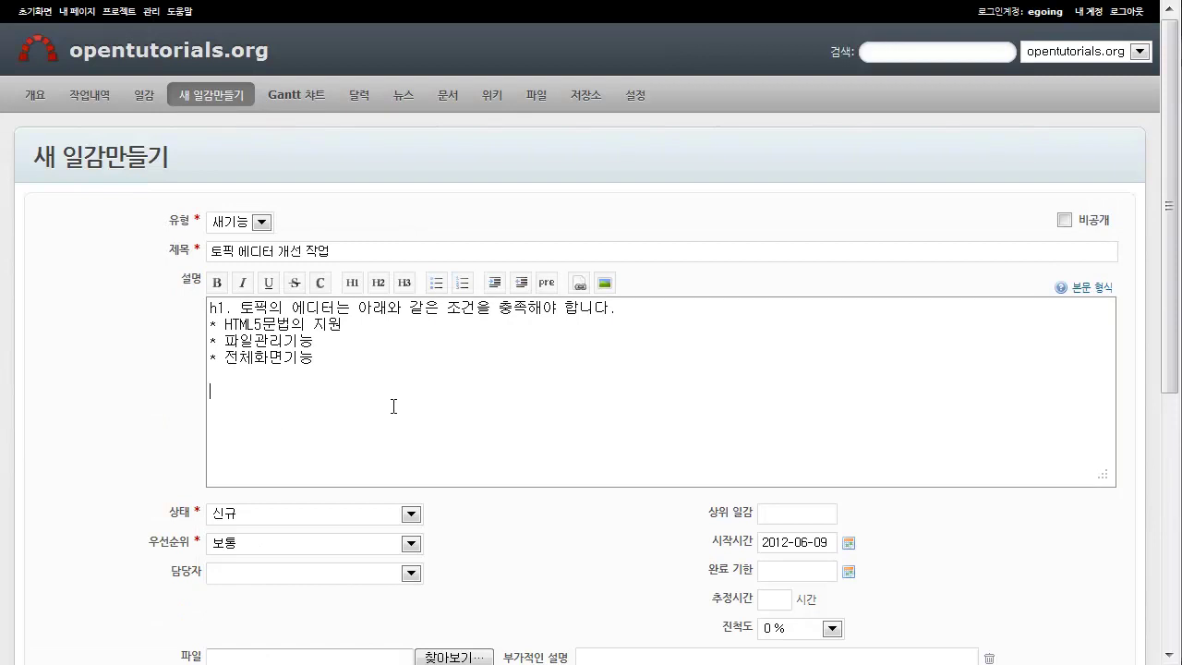
drag(347, 394, 203, 285)
click(397, 414)
scroll(323, 352, down, 2)
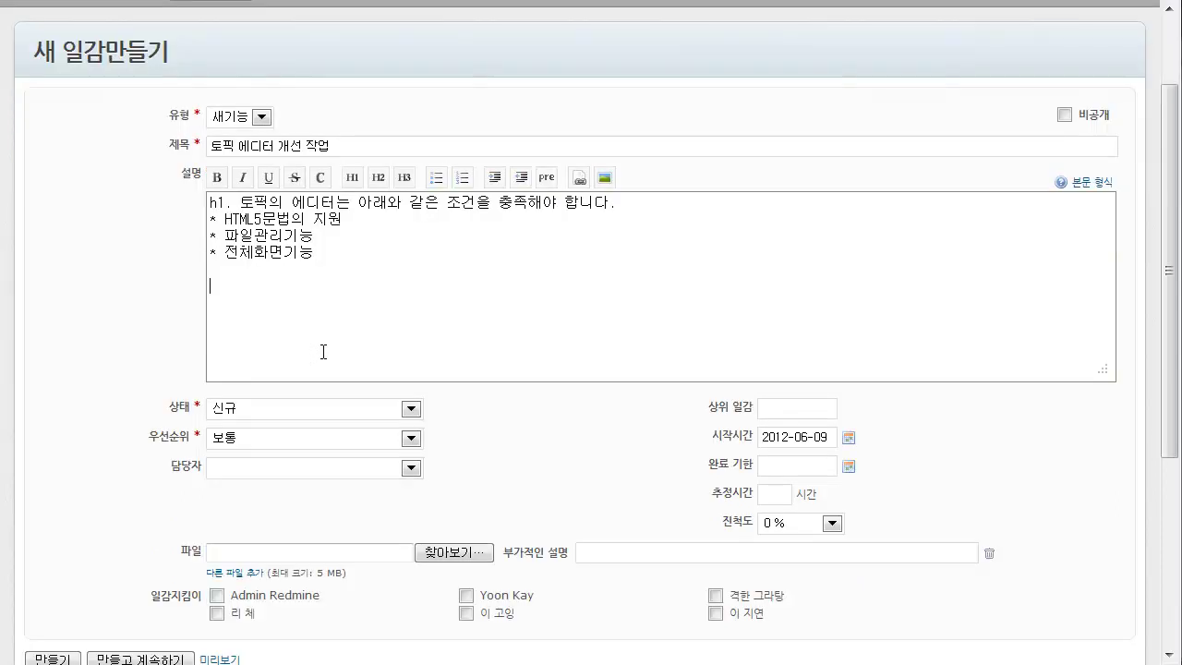
- Review the available statuses and set the new issue's status to 진행
click(256, 407)
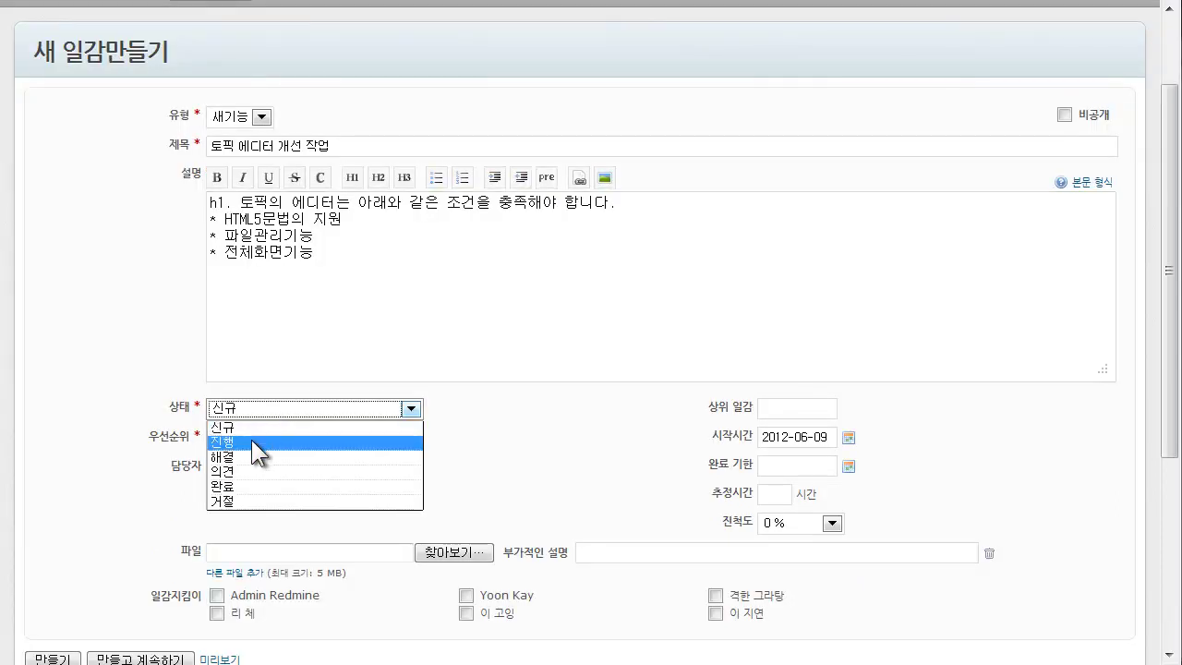
click(251, 426)
click(440, 408)
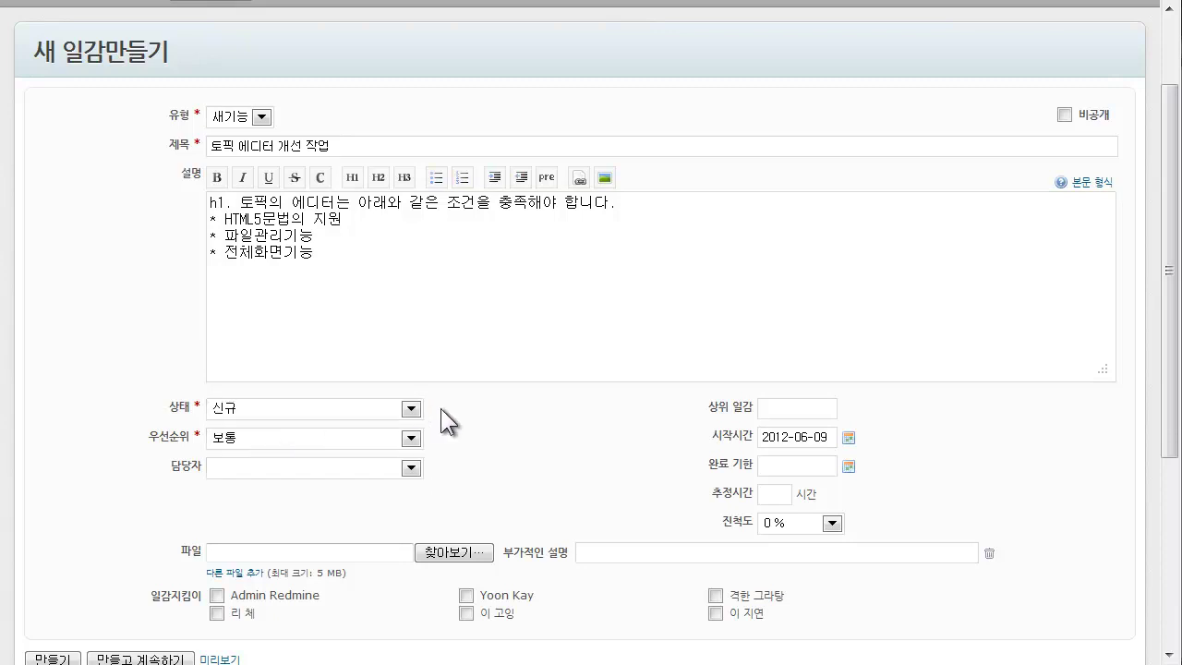
click(319, 411)
click(312, 440)
click(369, 408)
click(425, 410)
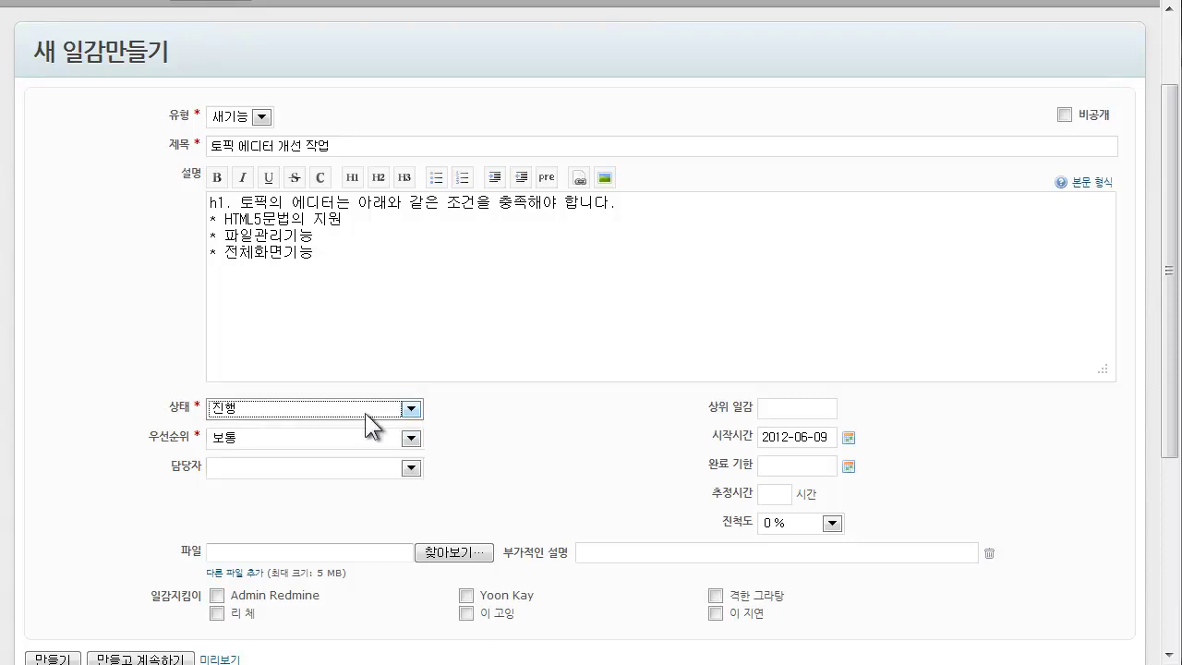
- Assign the issue to the second-to-last member offered as assignee and reselect the status 진행
click(361, 464)
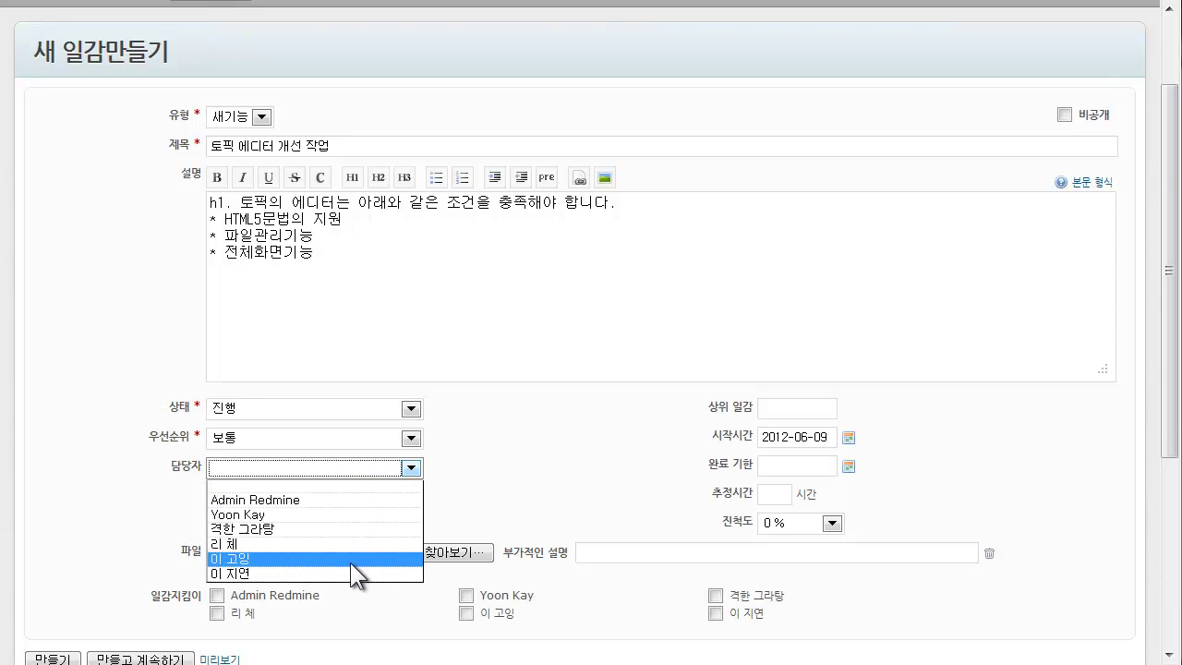
click(350, 557)
scroll(274, 493, up, 2)
scroll(275, 490, down, 2)
click(395, 408)
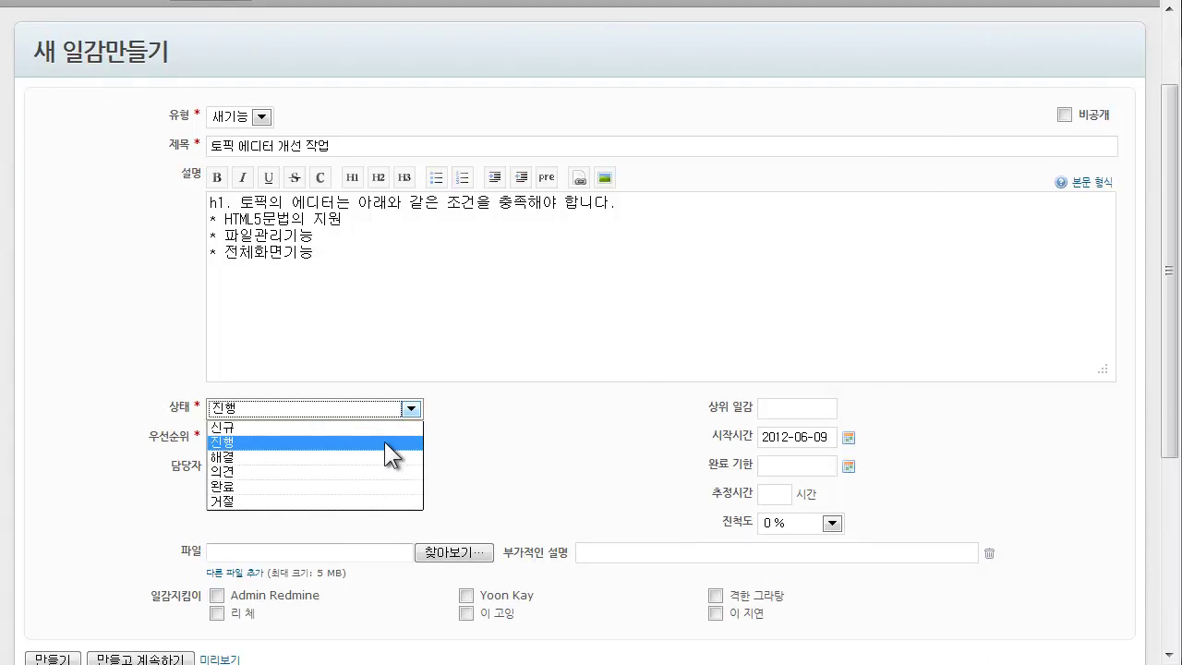
click(384, 442)
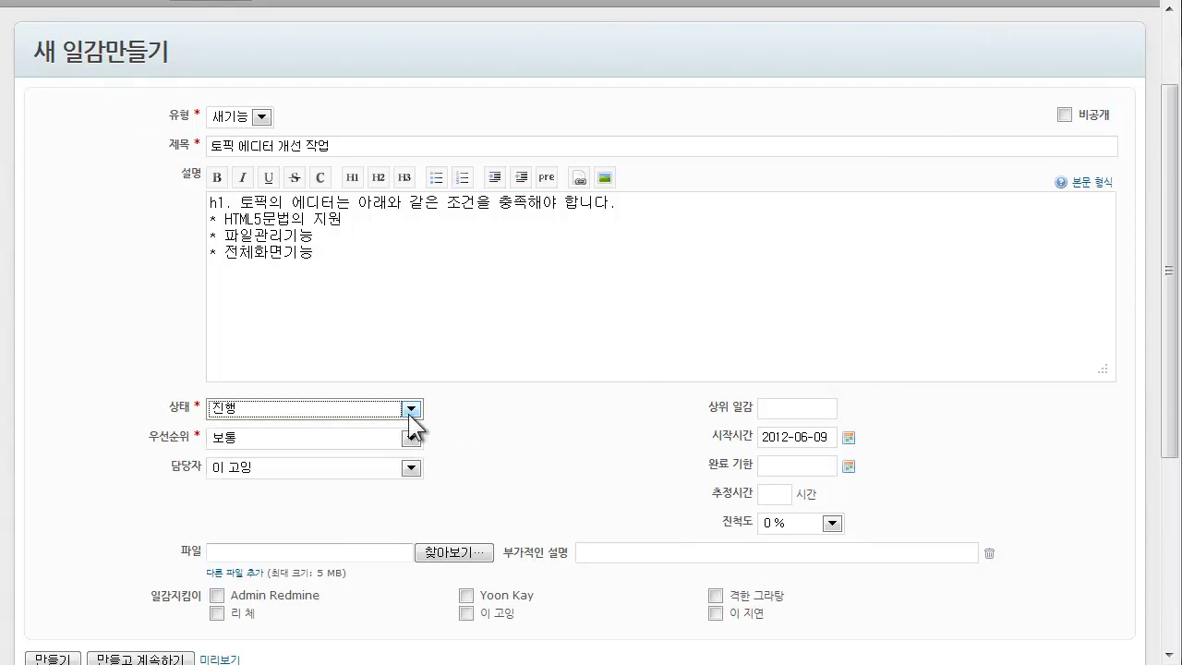
click(396, 468)
click(498, 451)
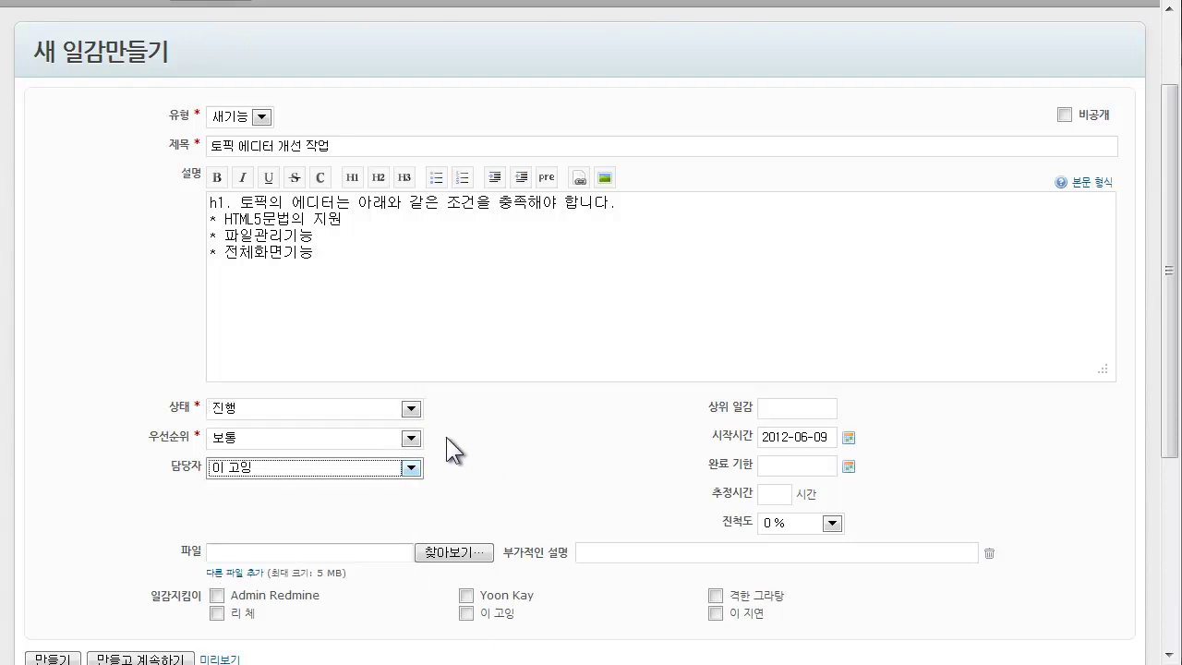
- Switch the issue's status to 신규 and on to 해결
click(396, 411)
click(400, 427)
click(405, 412)
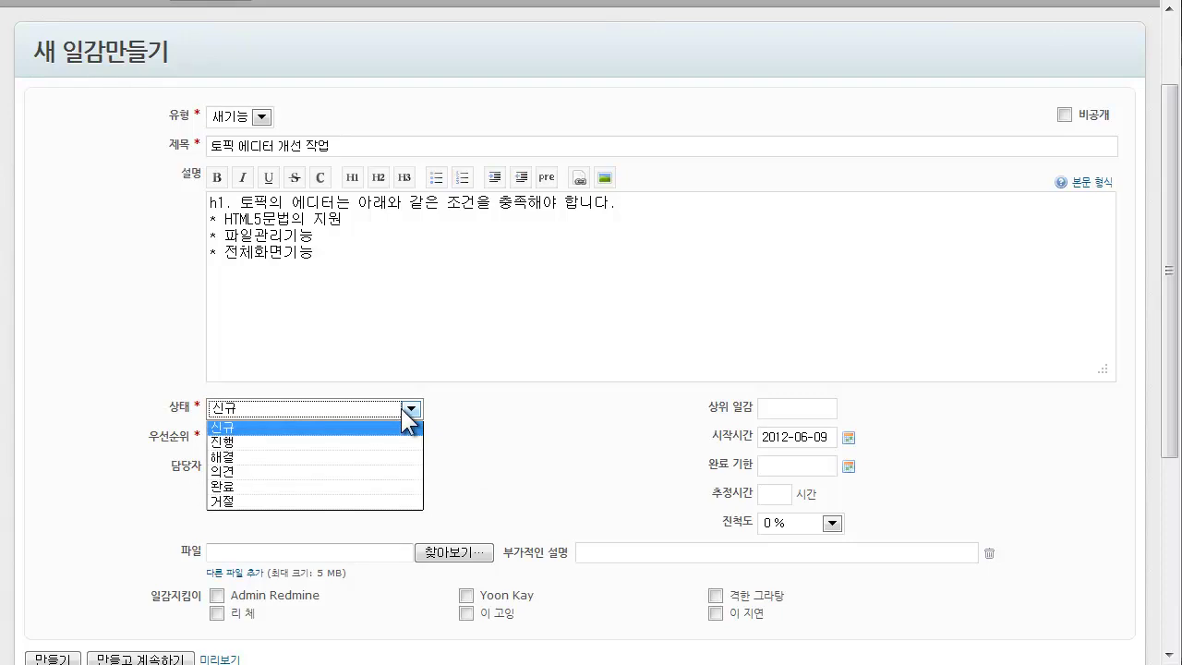
click(383, 457)
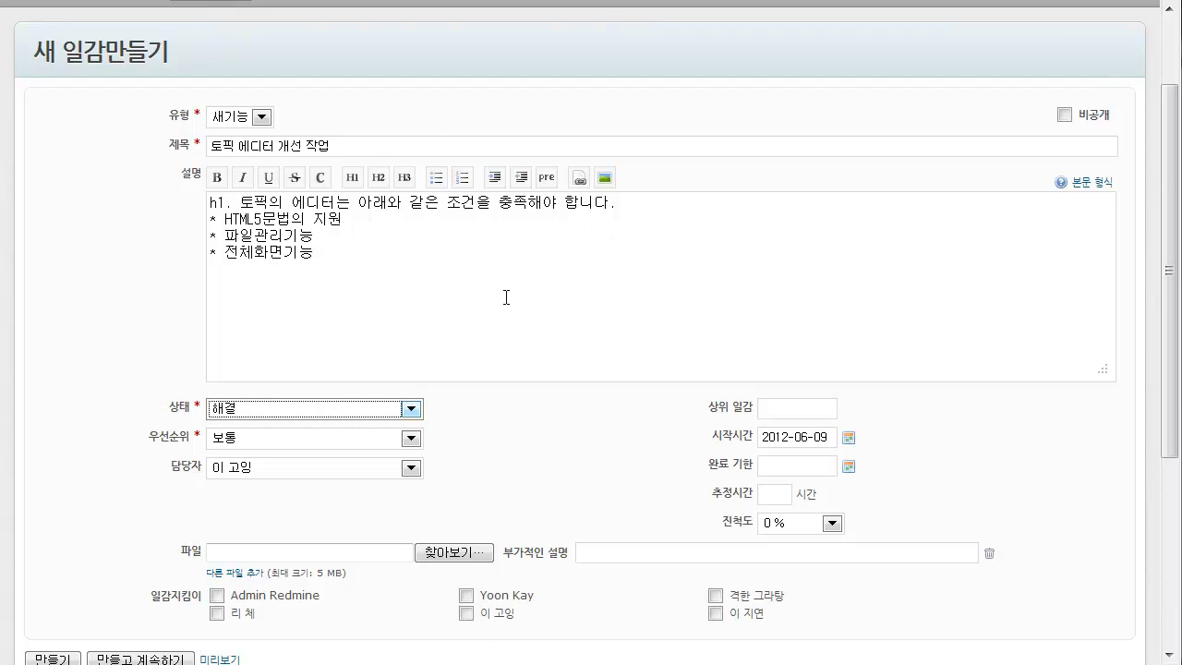
- Examine the remaining status options, including 완료 and 거절, without choosing another one
click(321, 407)
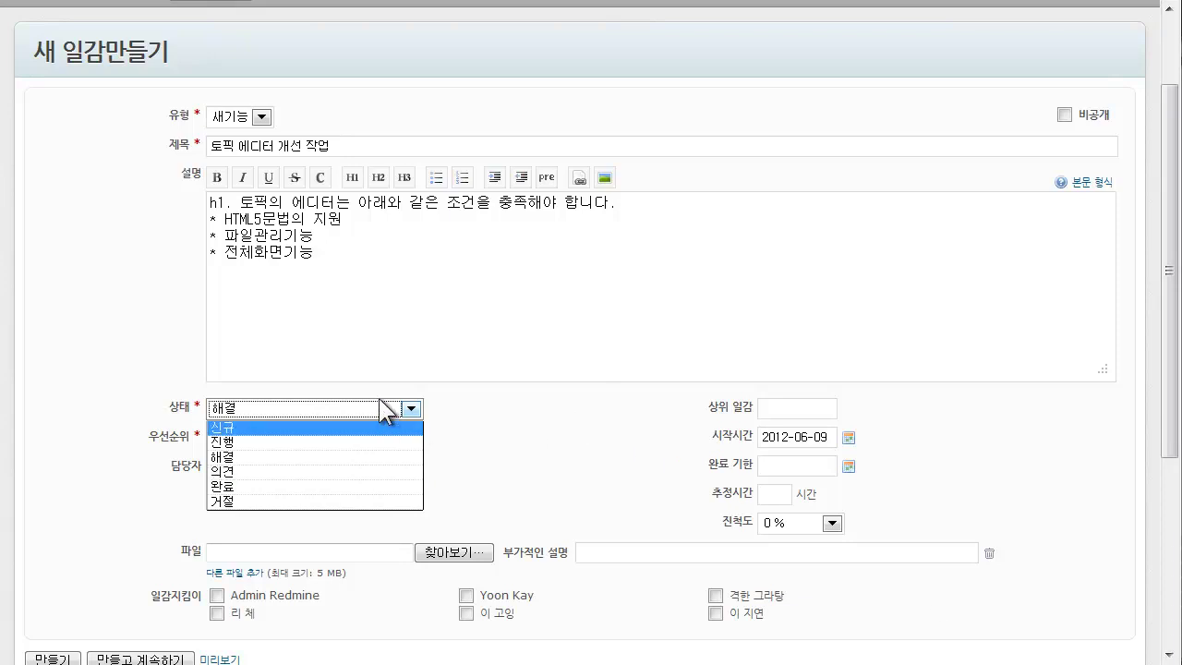
click(584, 409)
click(411, 408)
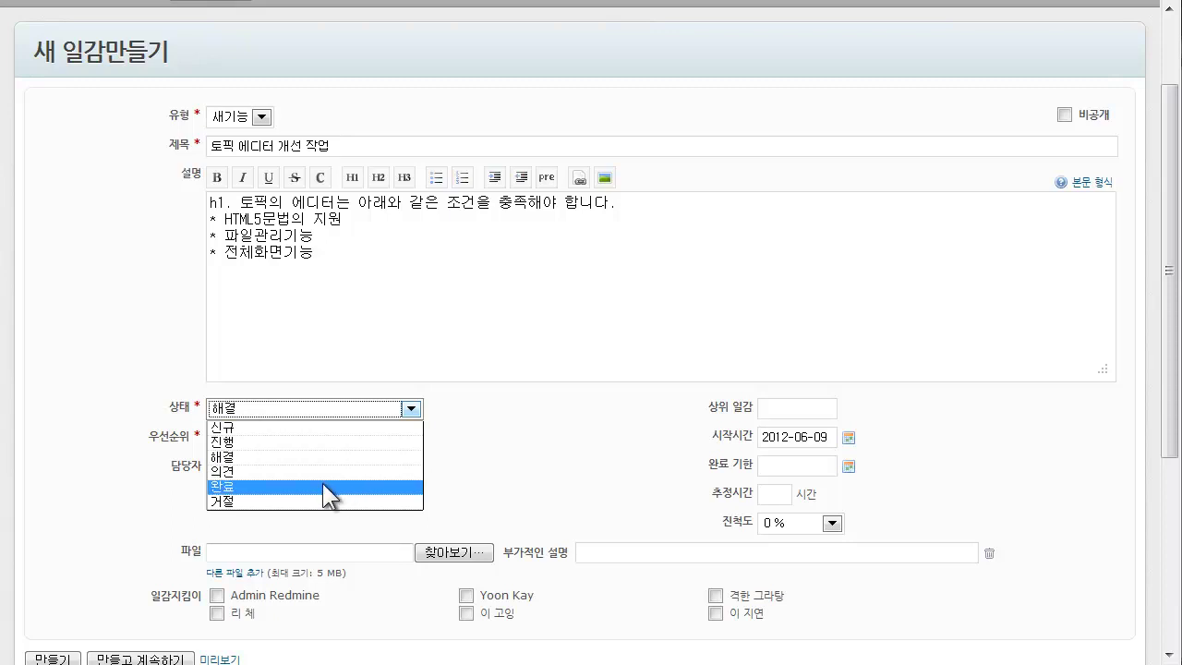
click(597, 473)
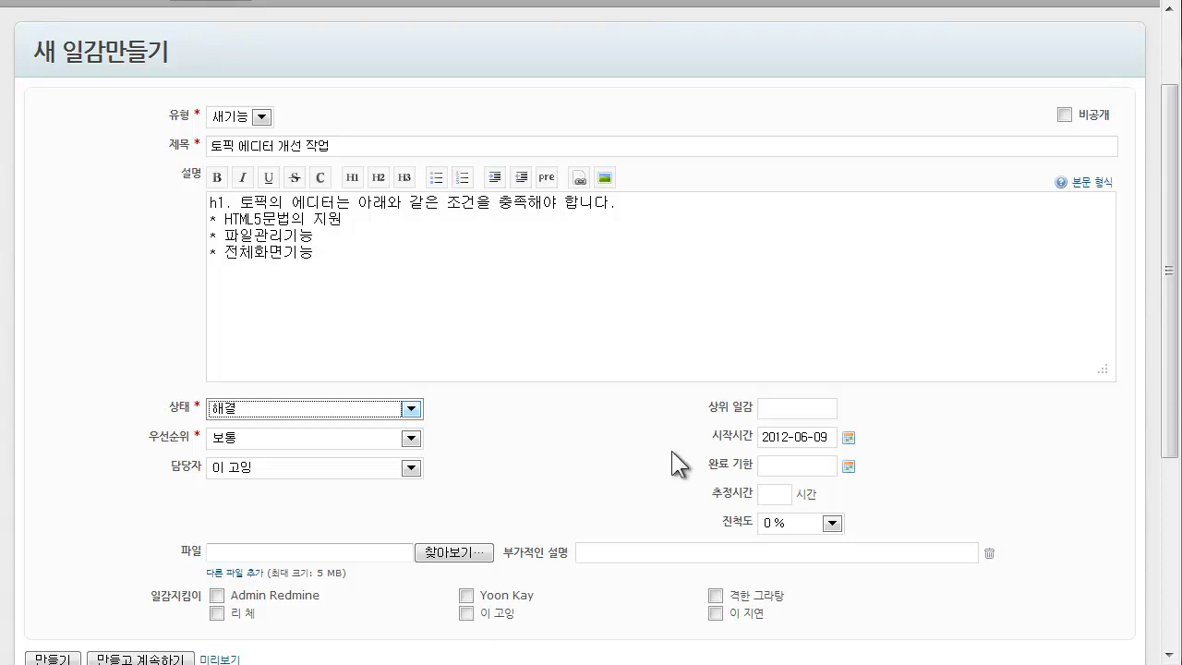
click(392, 412)
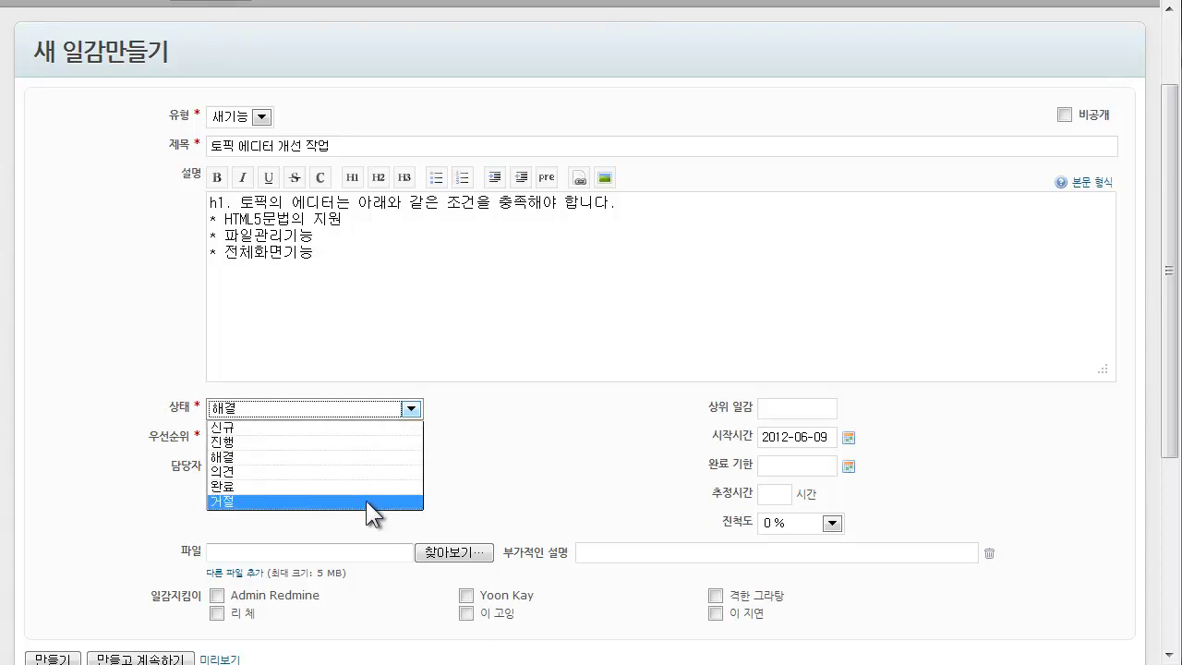
click(634, 430)
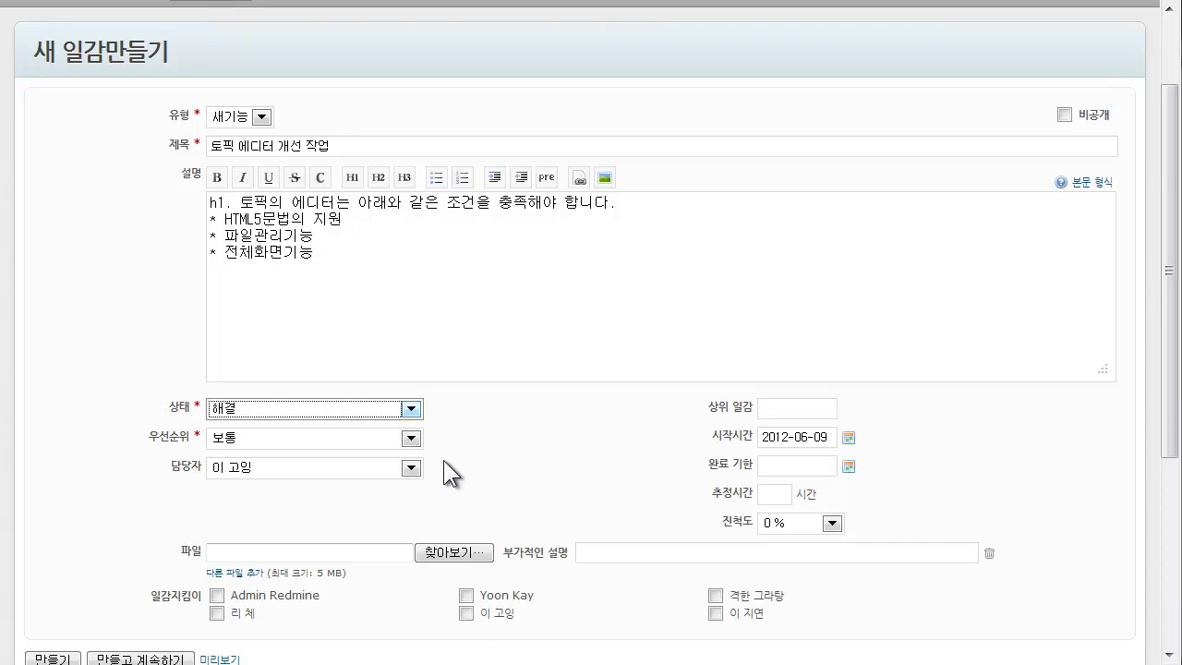
- Set the issue's status to 진행 and review the priority options from 낮음 to 즉시
click(378, 412)
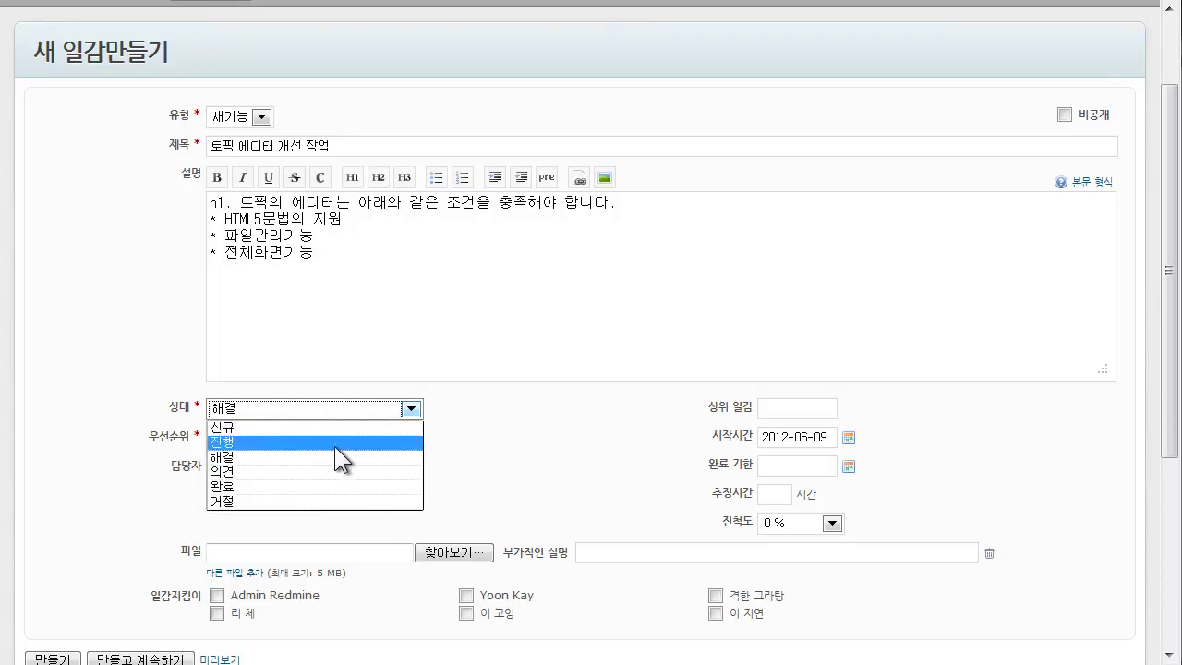
click(334, 444)
click(340, 442)
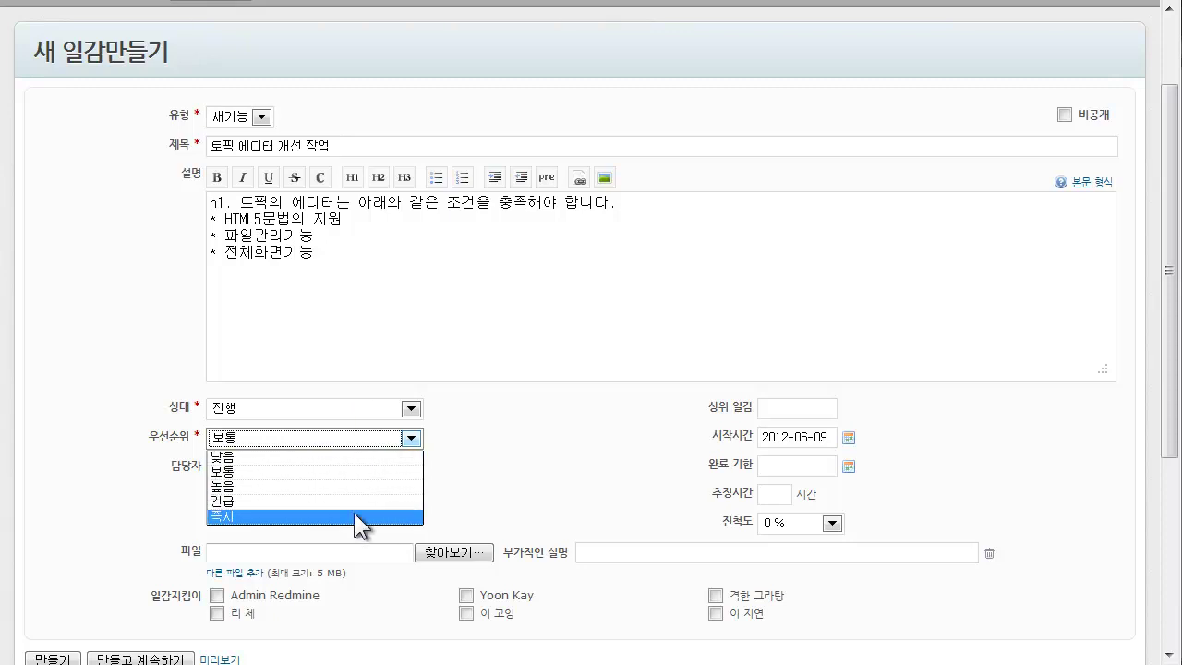
click(563, 427)
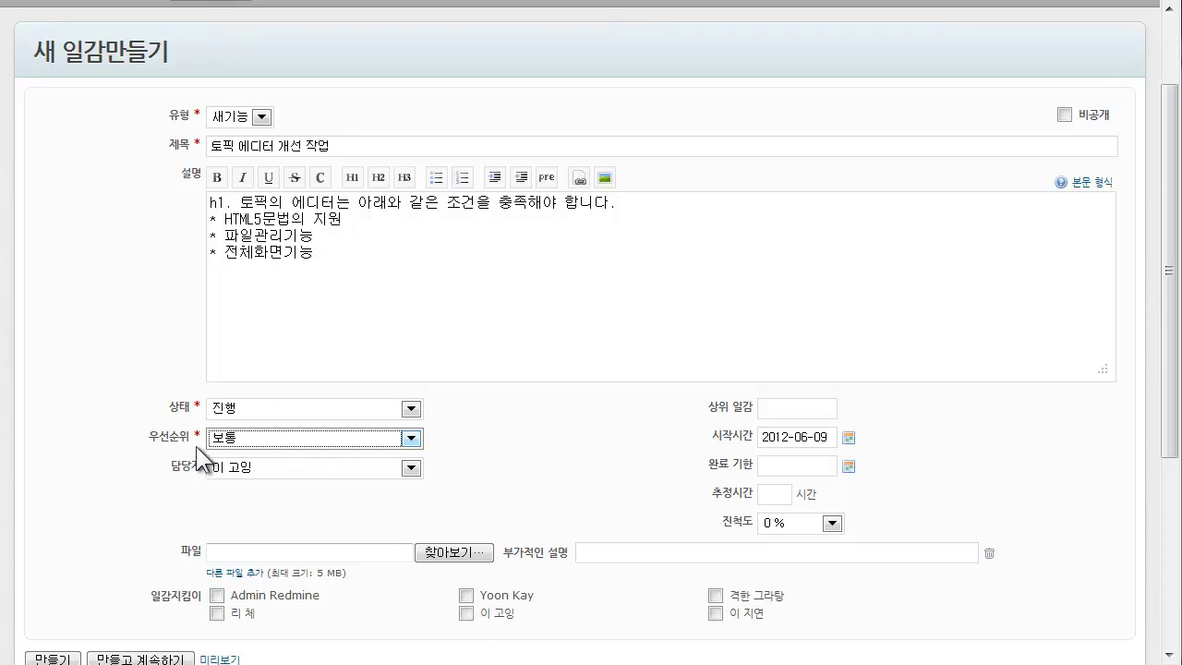
- Review the members available as assignee without changing the selected one
click(263, 468)
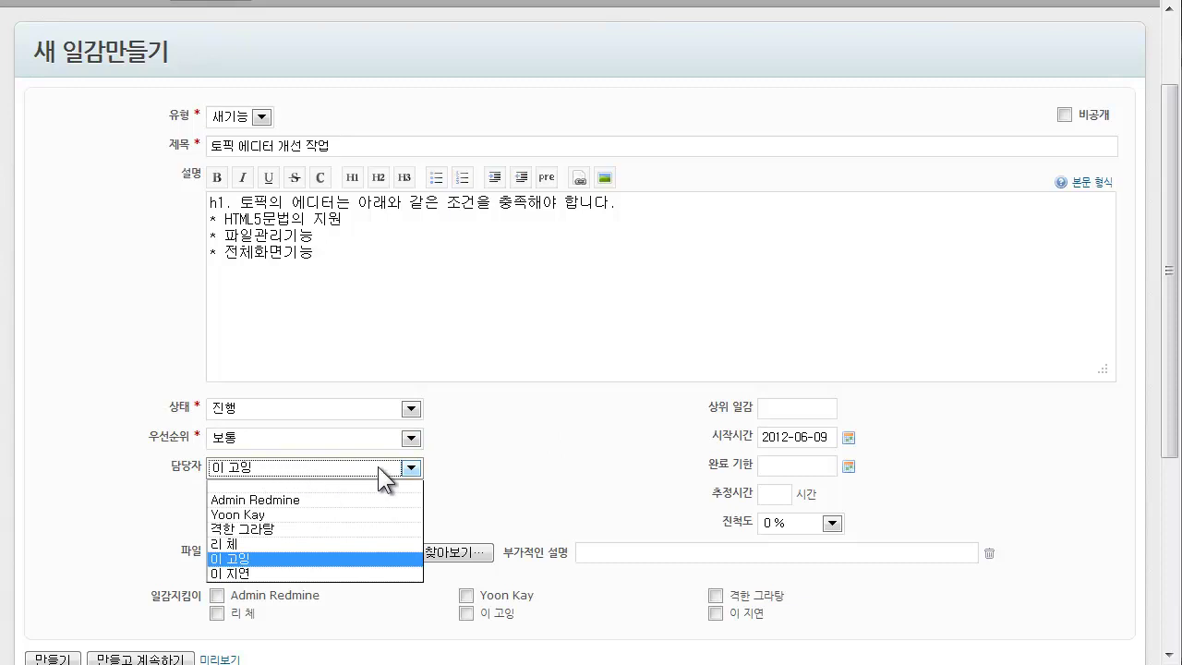
click(490, 461)
click(417, 469)
click(416, 470)
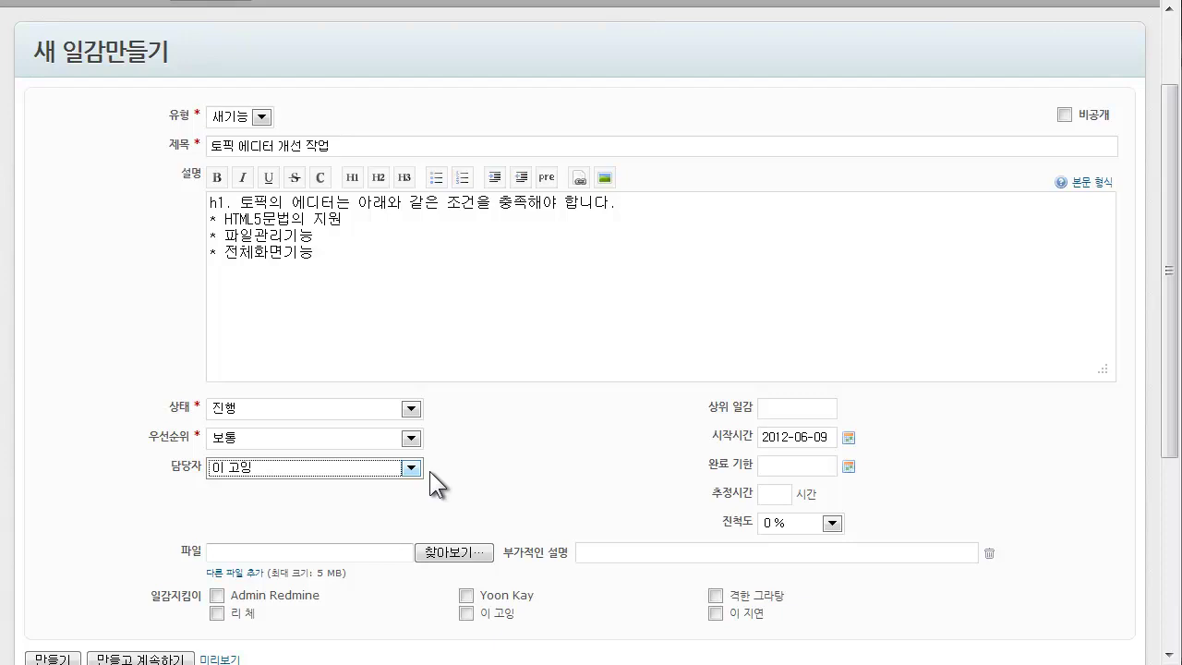
click(390, 471)
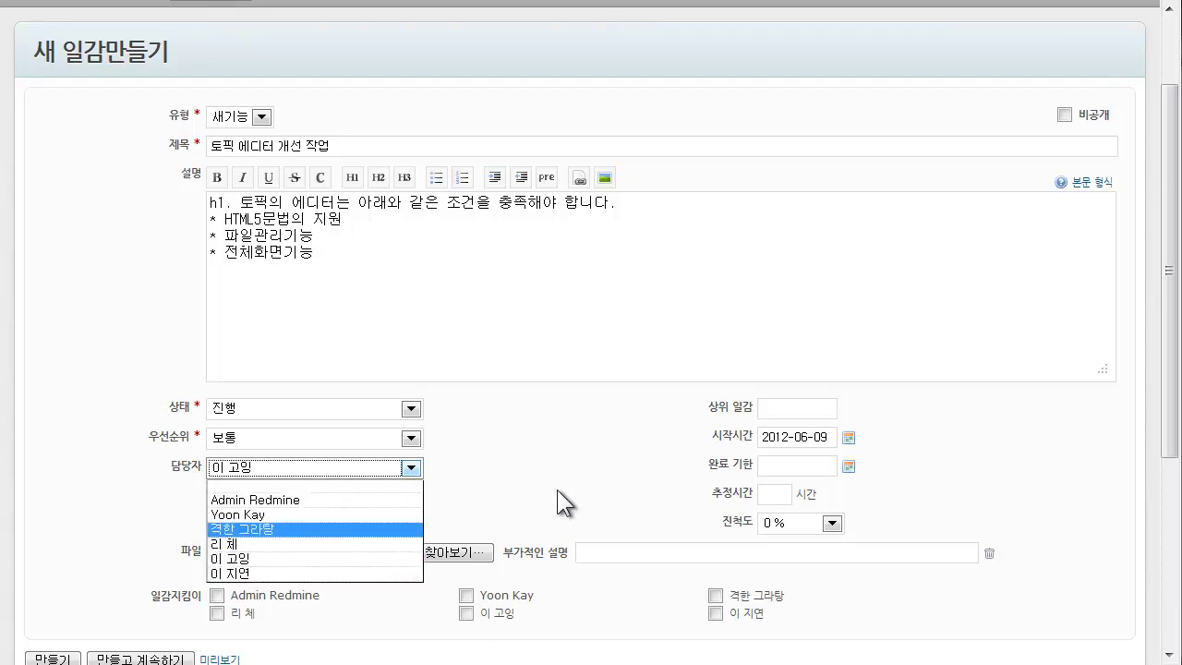
click(614, 476)
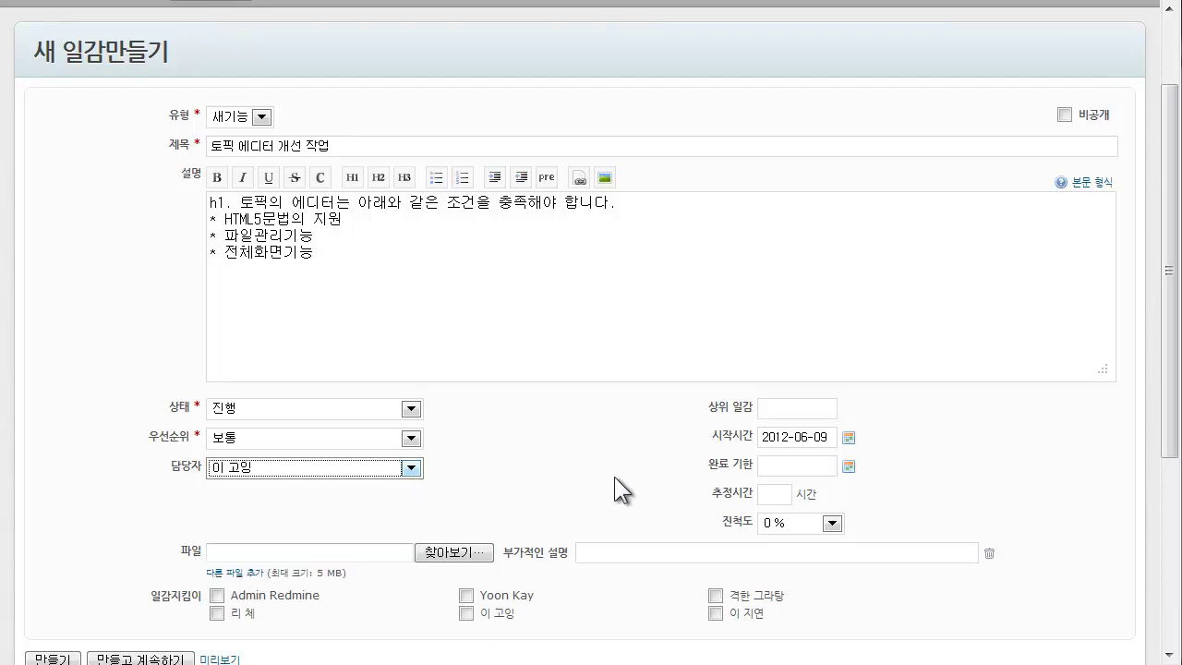
key(shift+Tab)
key(shift+Tab)
key(shift+Tab)
- Open the project's issue list in a separate maximized window and look for the issue number needed for the parent issue field
click(769, 406)
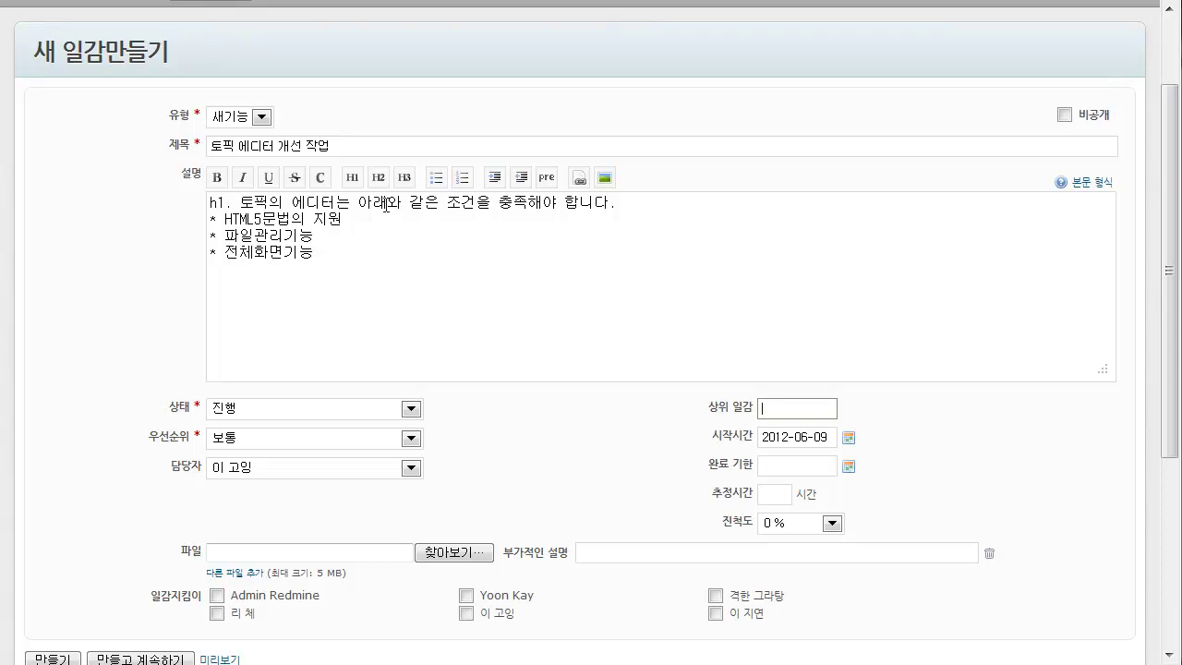
click(339, 145)
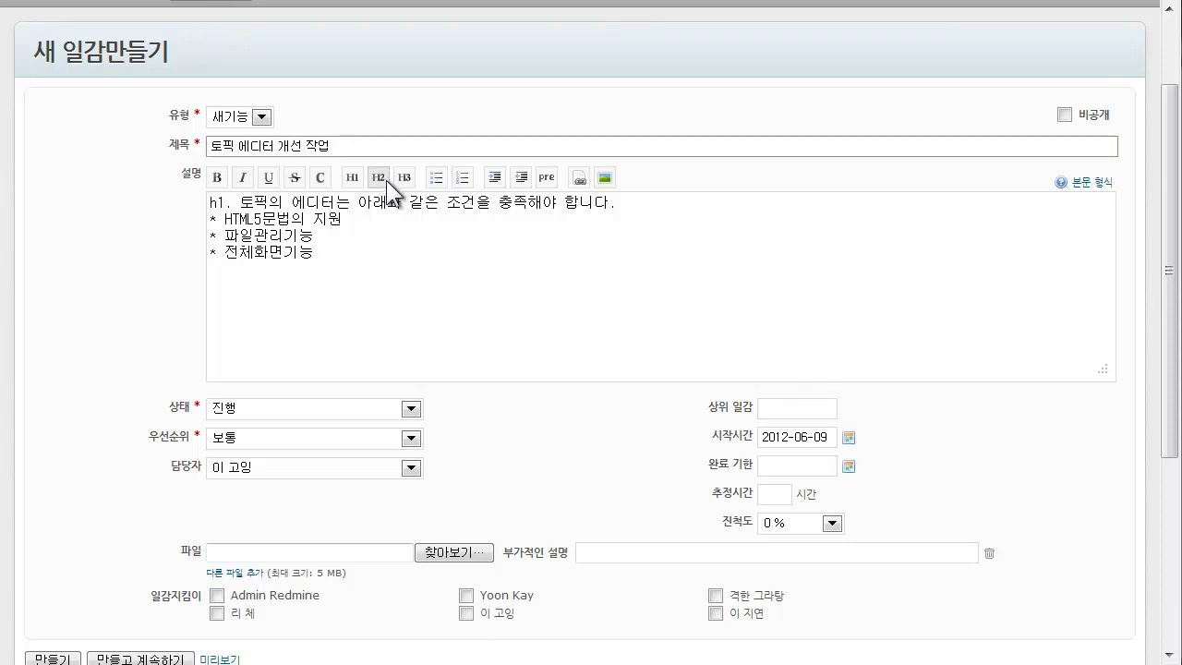
scroll(386, 180, up, 2)
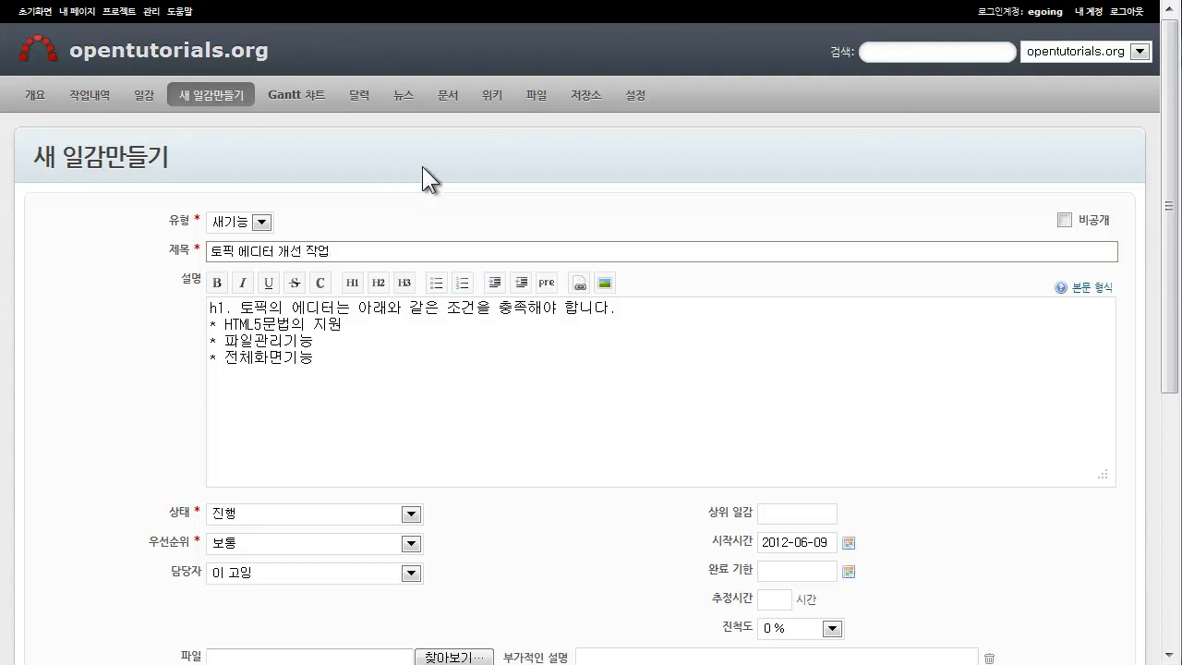
click(792, 505)
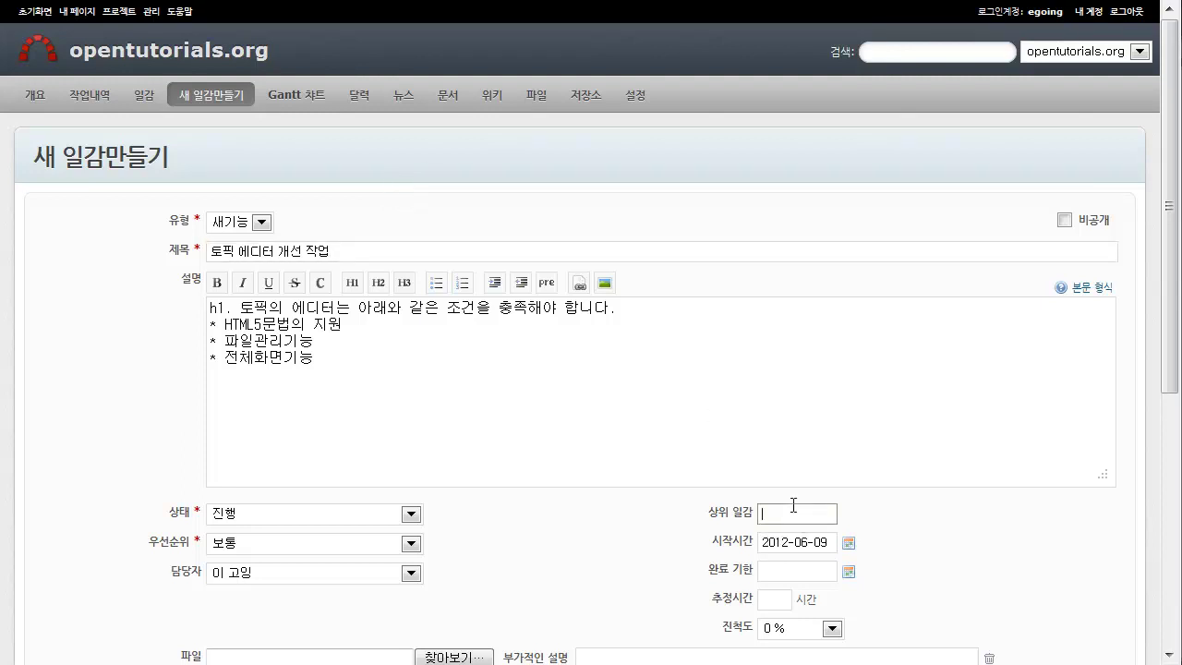
click(144, 98)
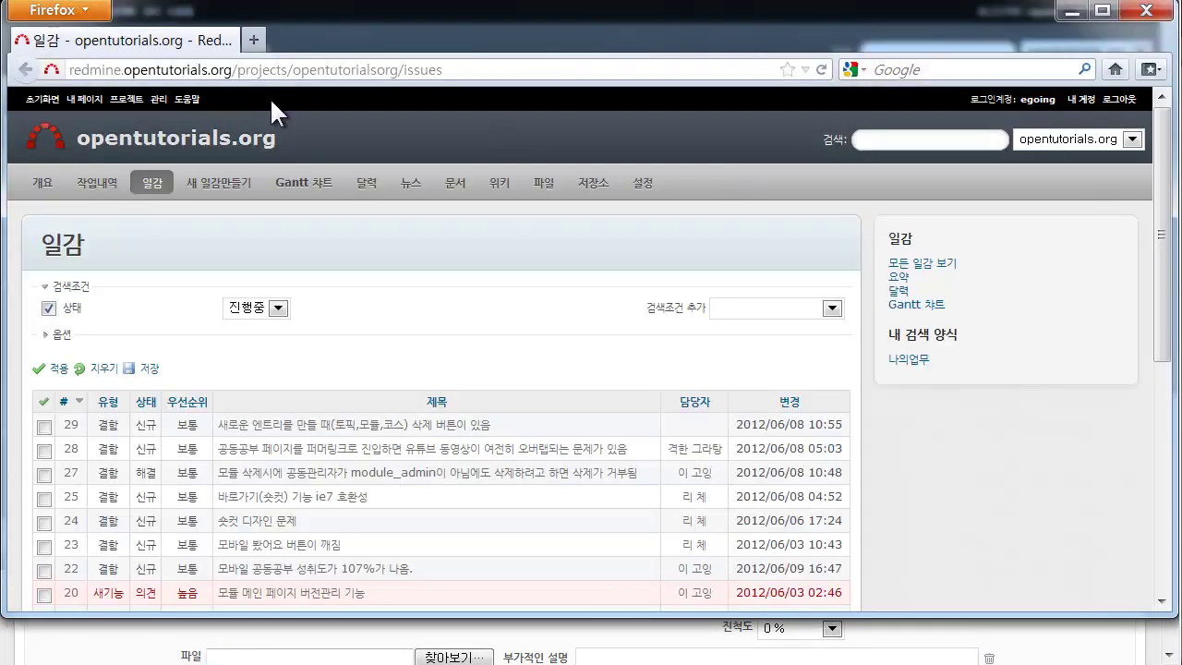
double_click(369, 27)
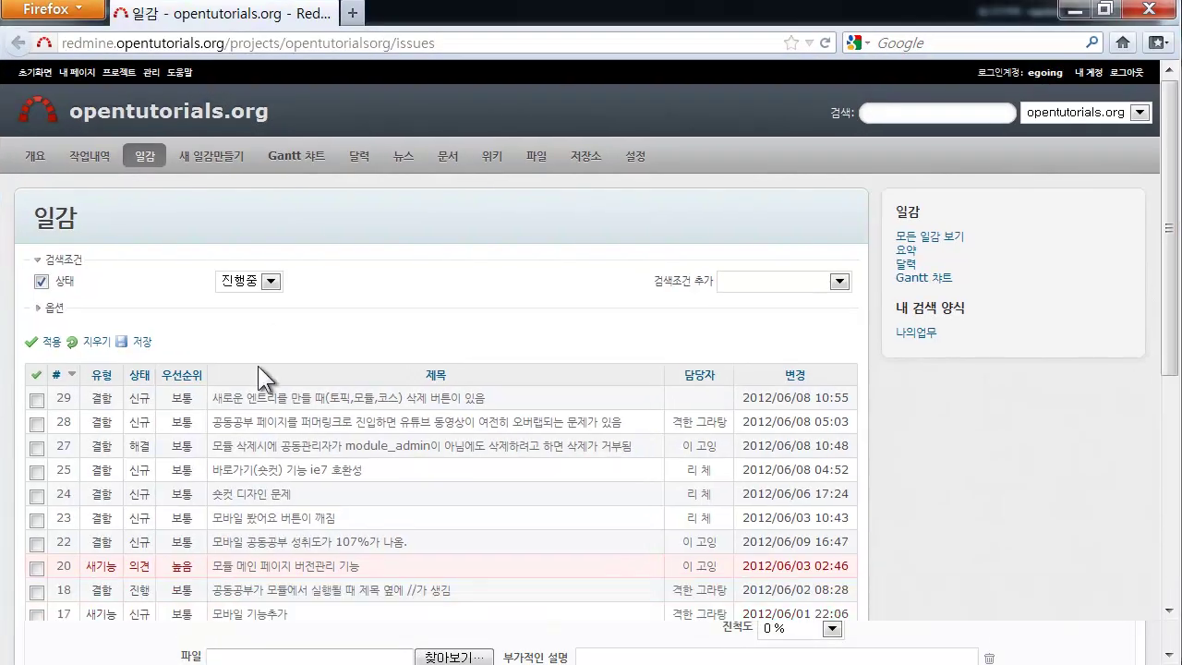
scroll(265, 327, down, 3)
scroll(343, 395, down, 4)
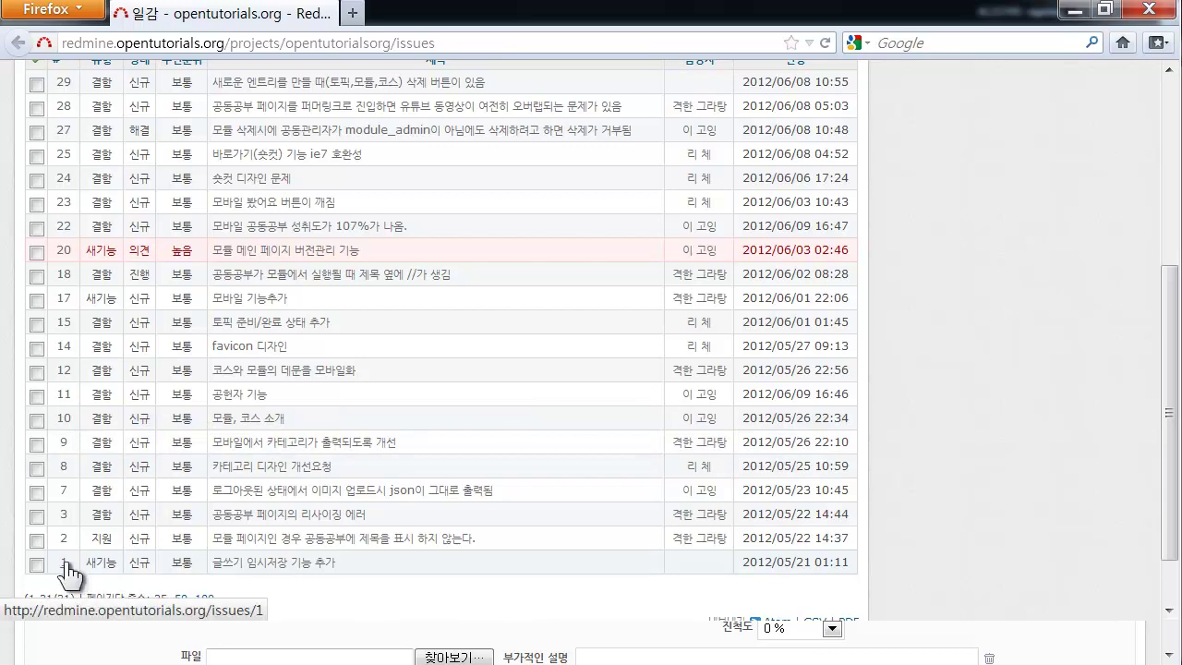
scroll(65, 559, up, 5)
scroll(67, 429, down, 5)
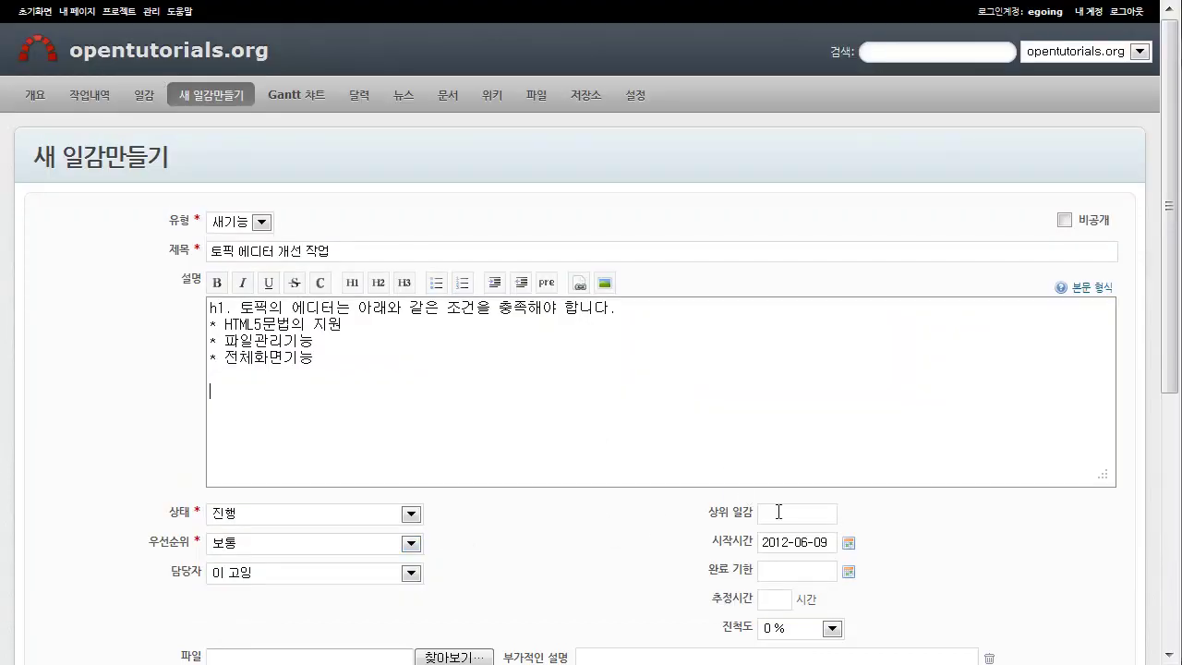
- Set the parent issue to 1 and compare it with 글쓰기 임시저장 기능 추가 in the issue list
click(779, 512)
text(1)
click(350, 252)
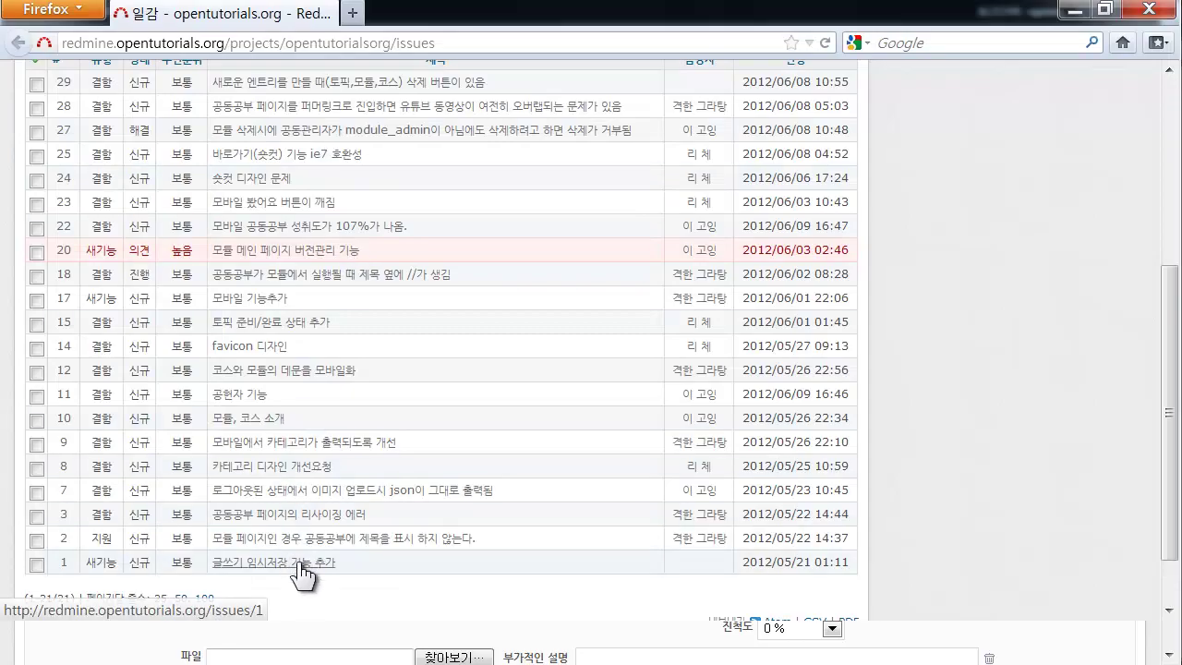
key(alt+Tab)
- Set the new issue's due date to 2012-06-14
scroll(924, 518, down, 4)
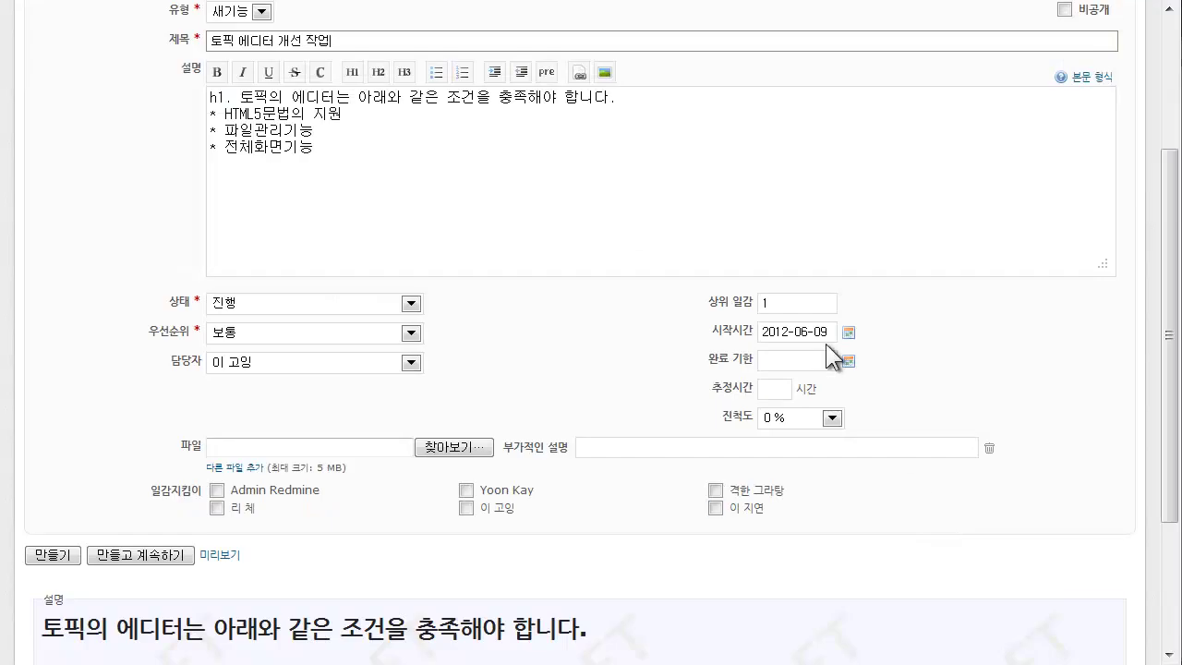
click(776, 334)
click(800, 362)
click(850, 363)
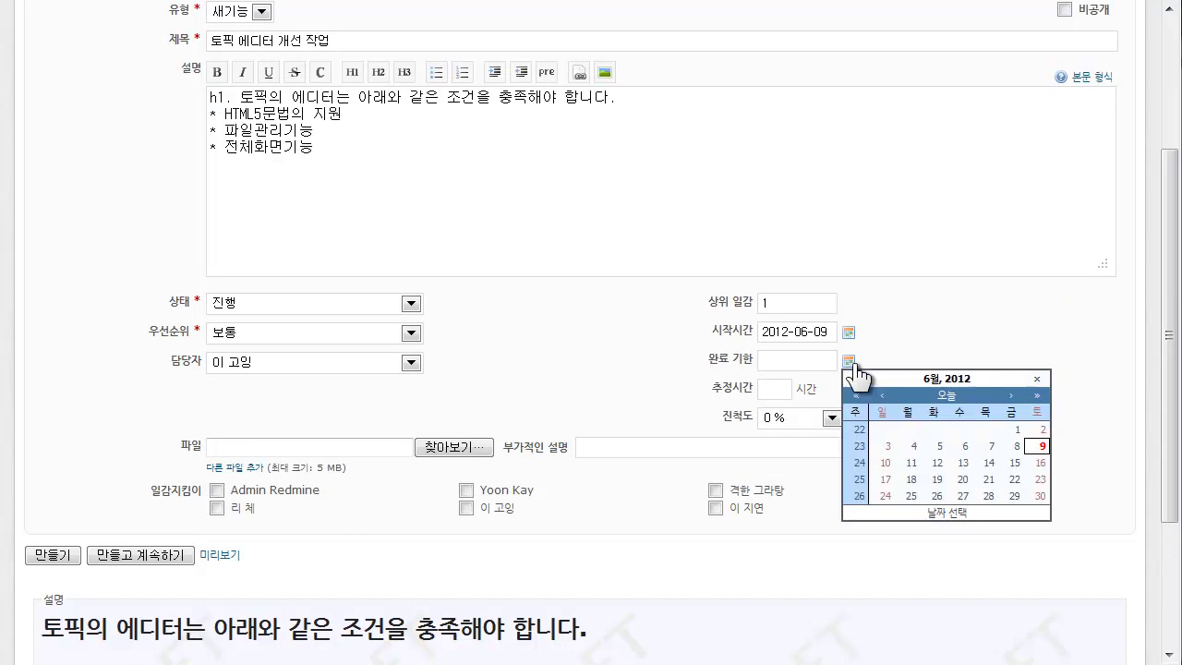
click(989, 463)
- Switch to the other window and examine how the project's issues with start and due dates appear on the Gantt chart
scroll(829, 404, up, 2)
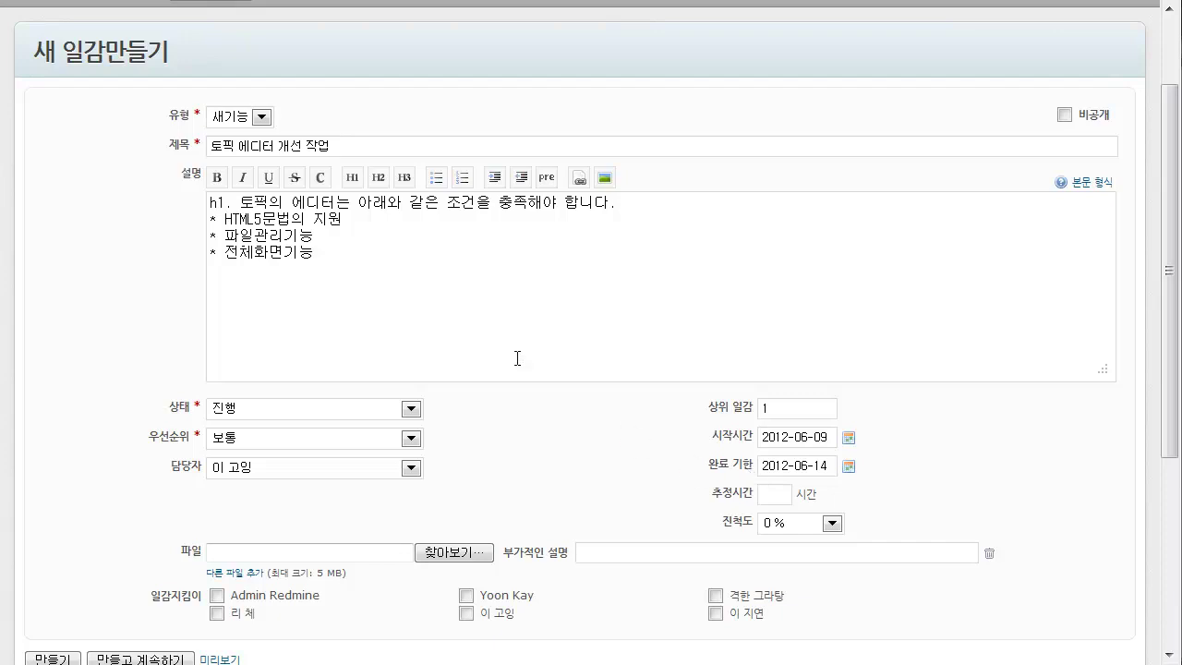
scroll(219, 198, up, 2)
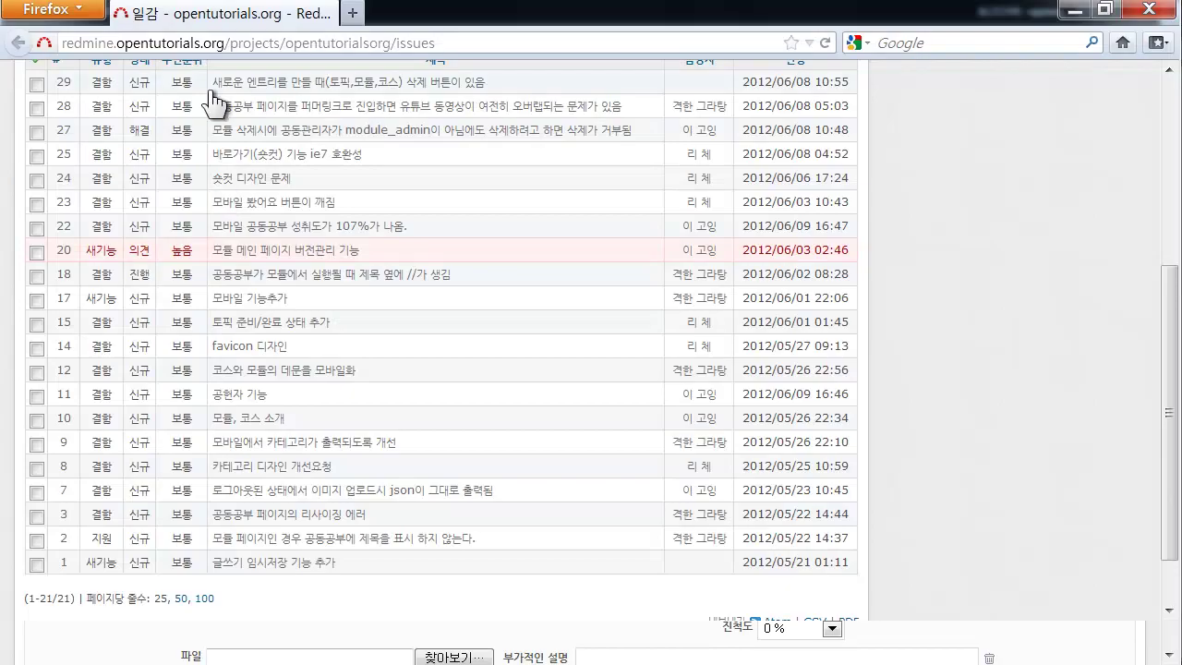
scroll(212, 103, up, 5)
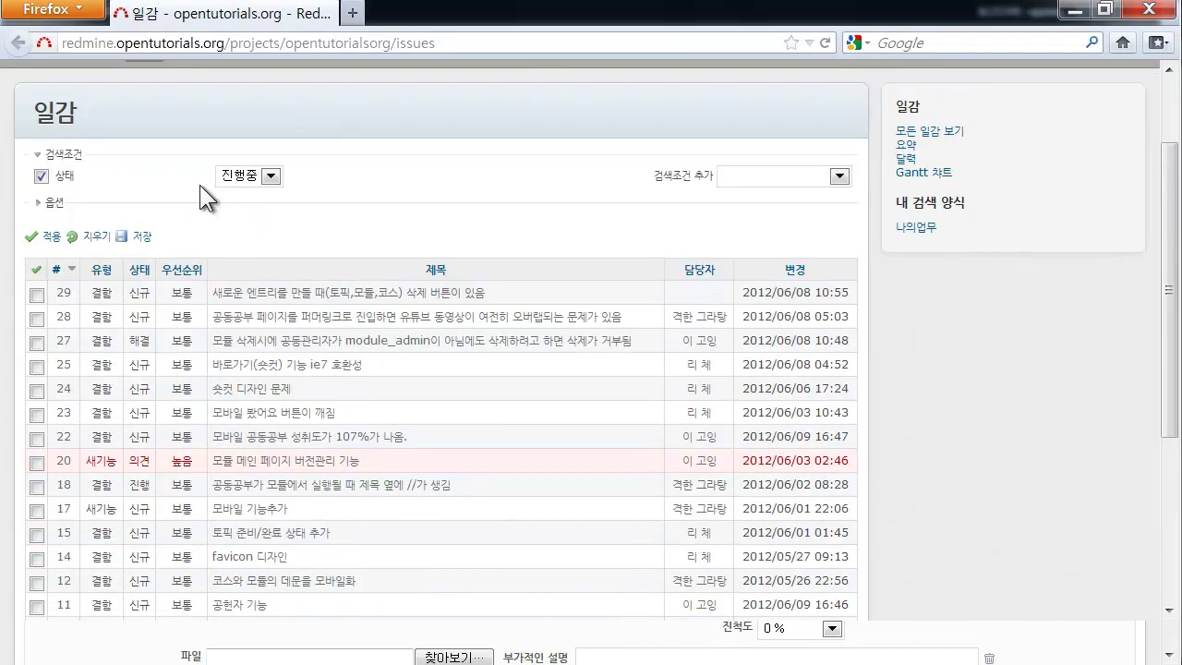
click(296, 156)
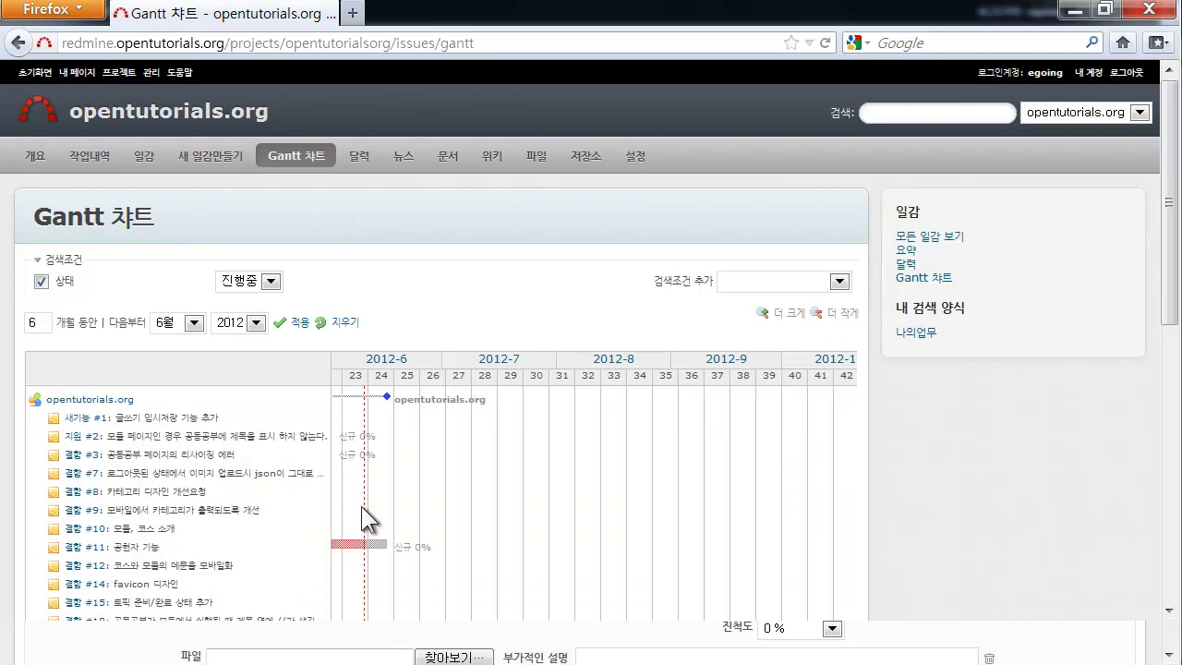
scroll(356, 502, down, 2)
mouse_move(331, 441)
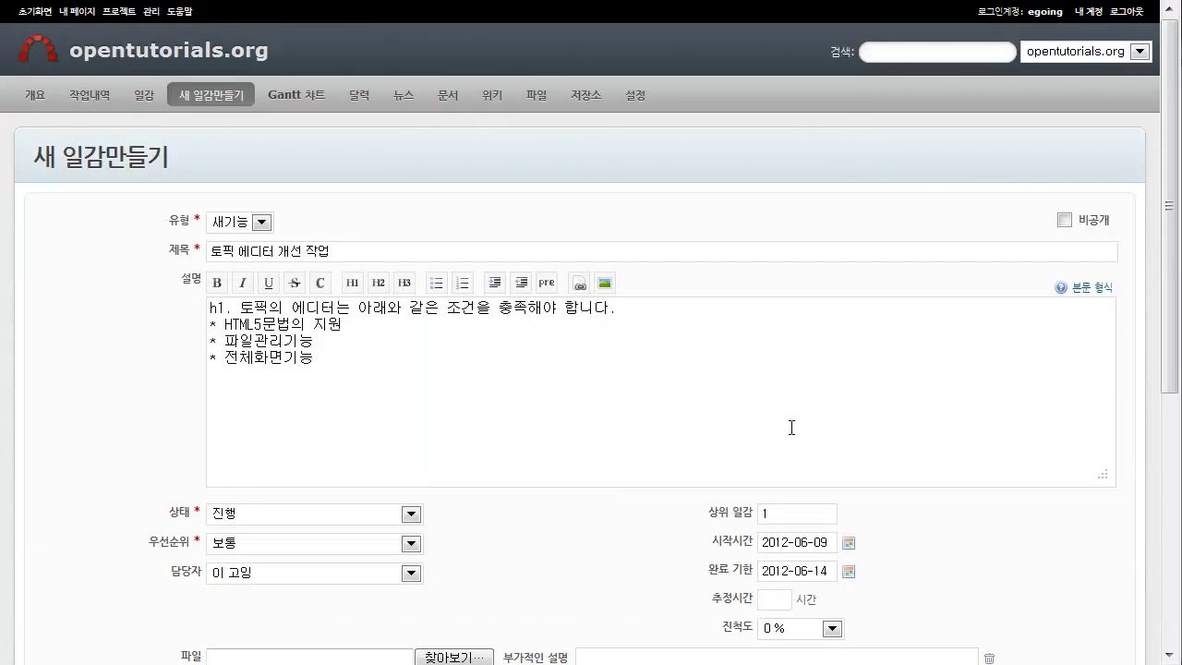
- Return to the new issue form and review the estimated time field and progress options without changing them
scroll(792, 423, down, 3)
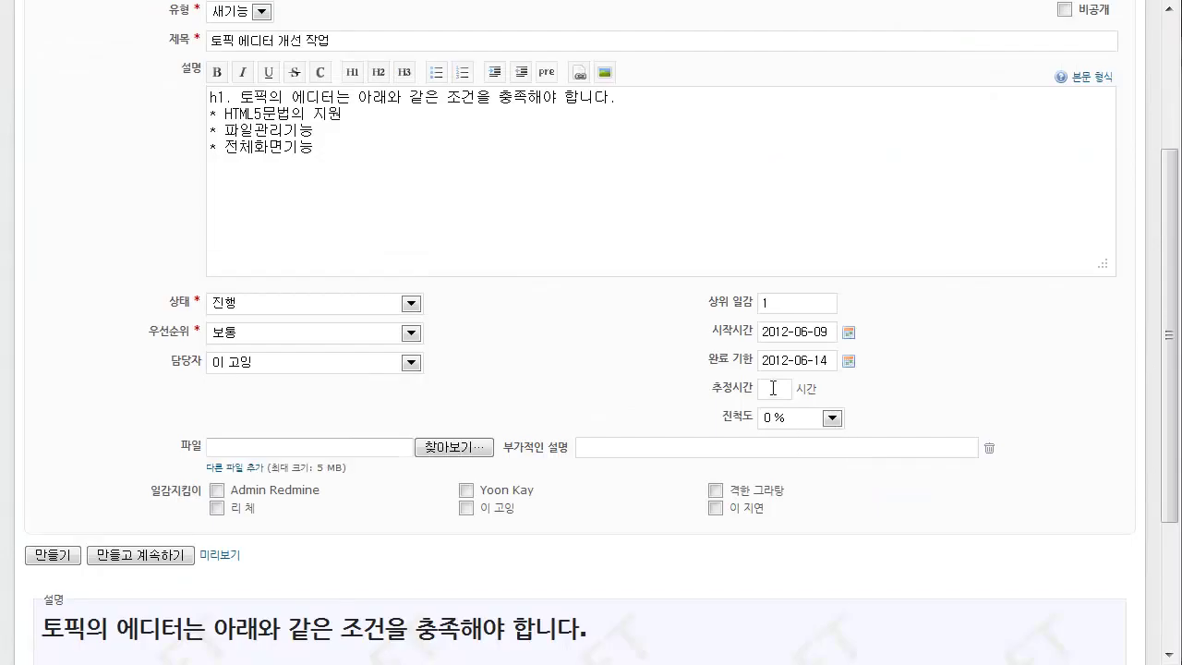
click(793, 418)
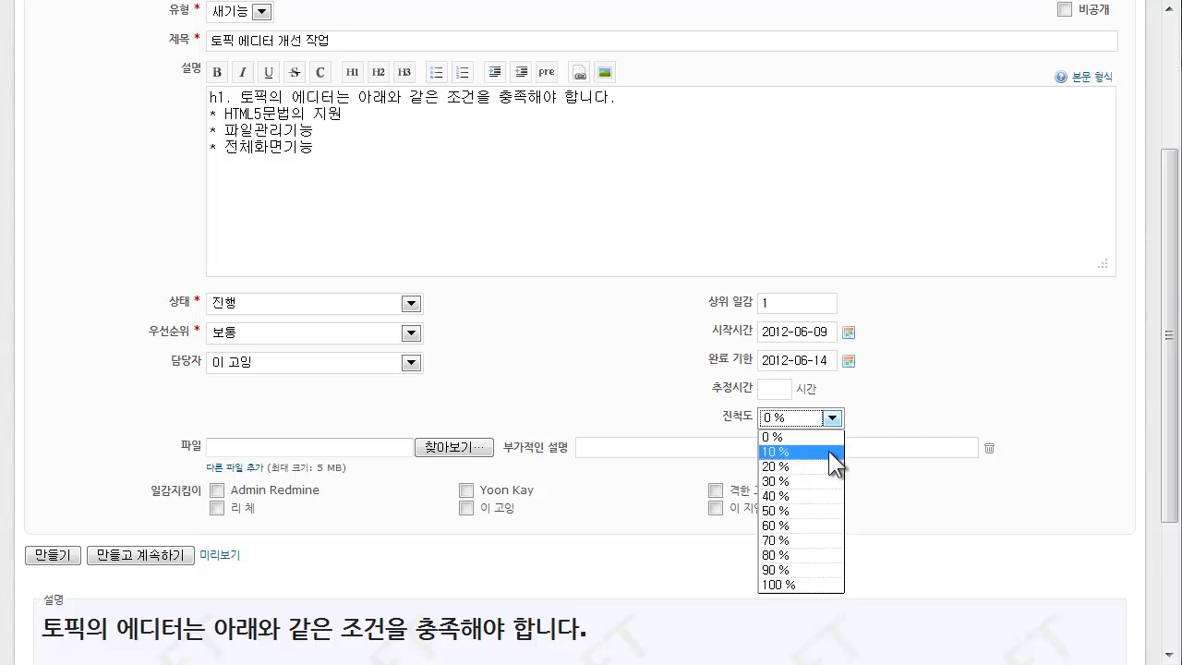
click(915, 389)
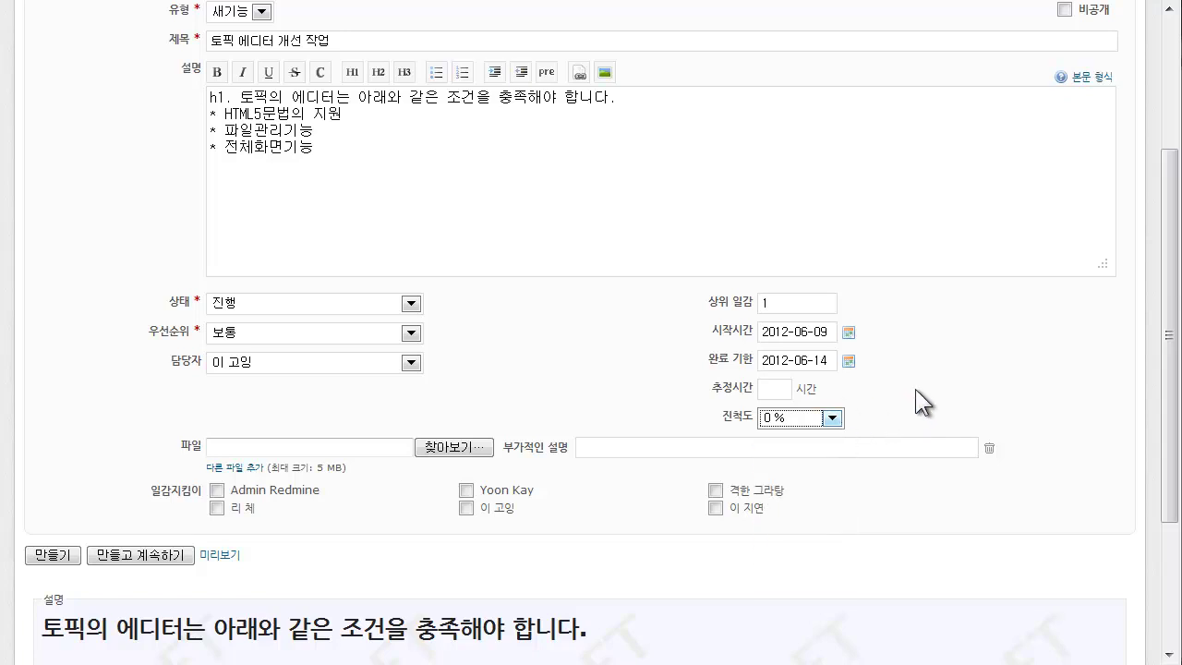
click(779, 416)
click(921, 391)
key(shift+Tab)
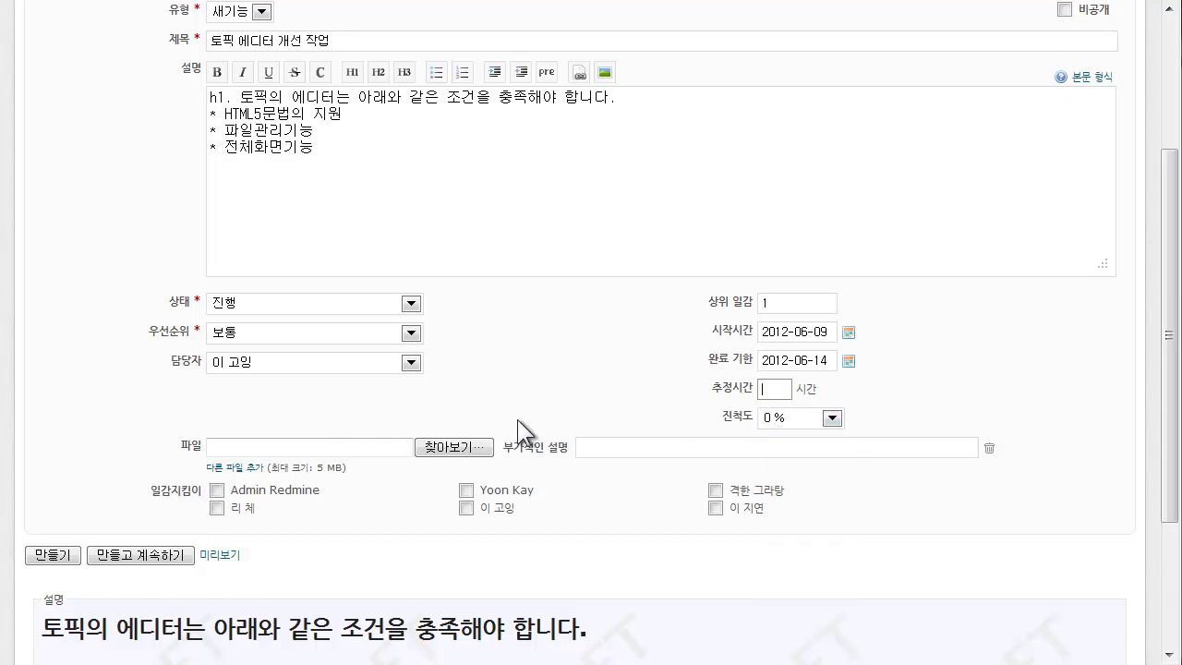
- Review the description, file attachment and watcher sections of the new issue form without changing them
scroll(541, 431, down, 2)
scroll(304, 344, up, 4)
click(345, 343)
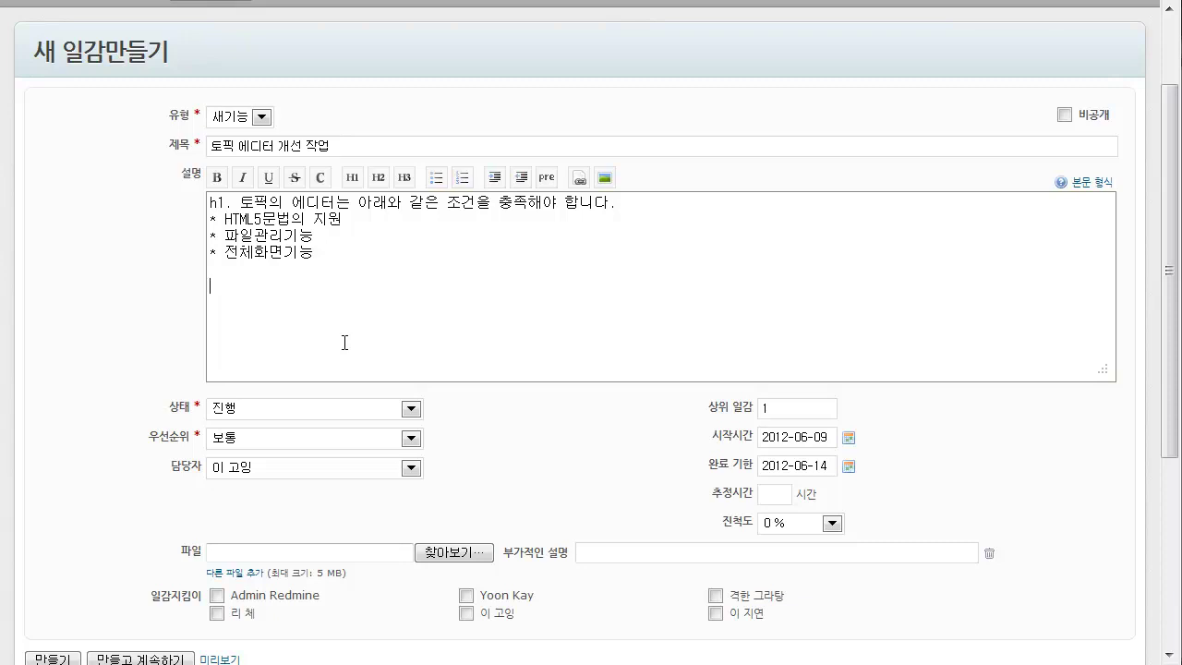
scroll(345, 342, down, 6)
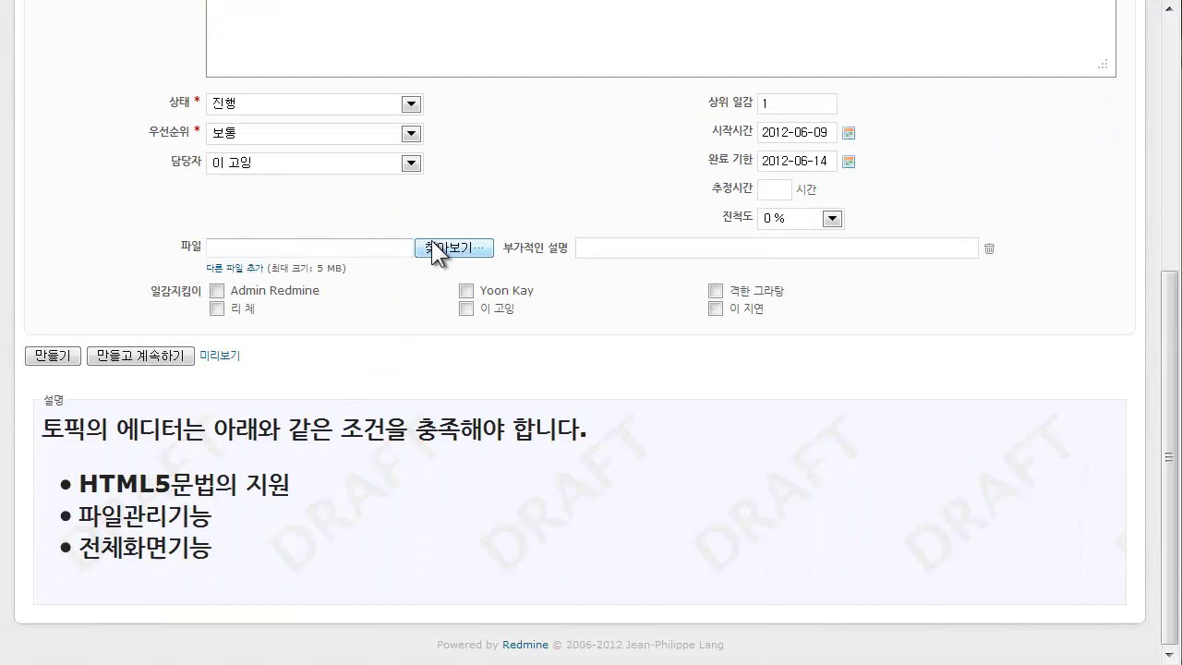
scroll(432, 240, up, 6)
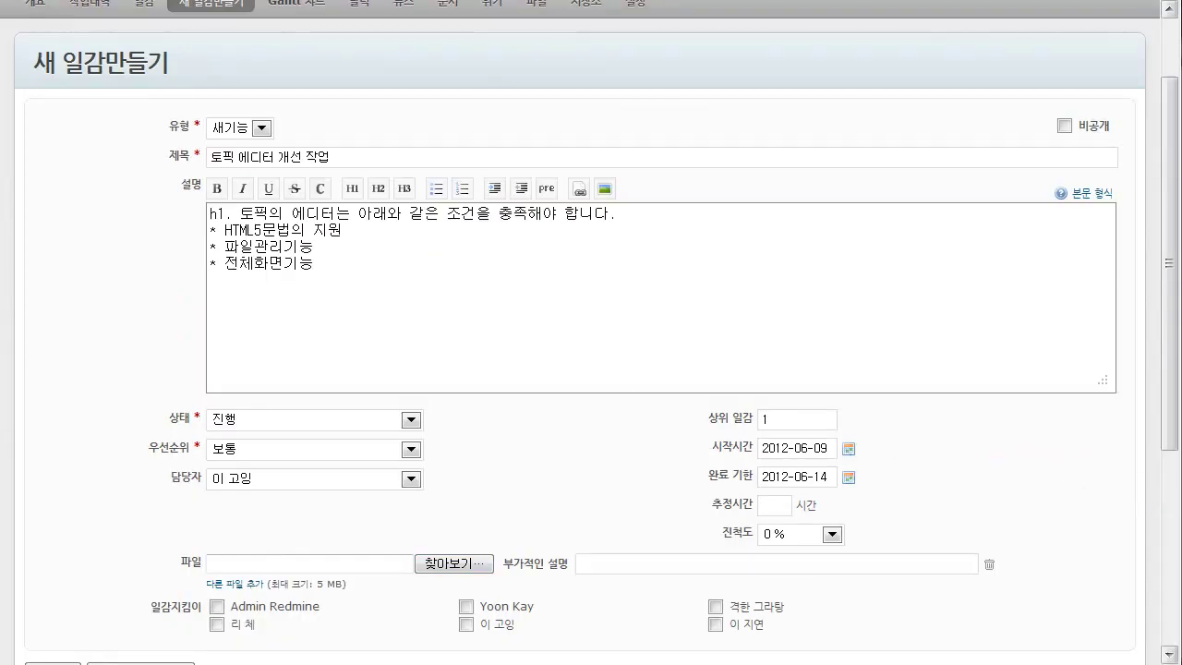
scroll(1082, 414, down, 6)
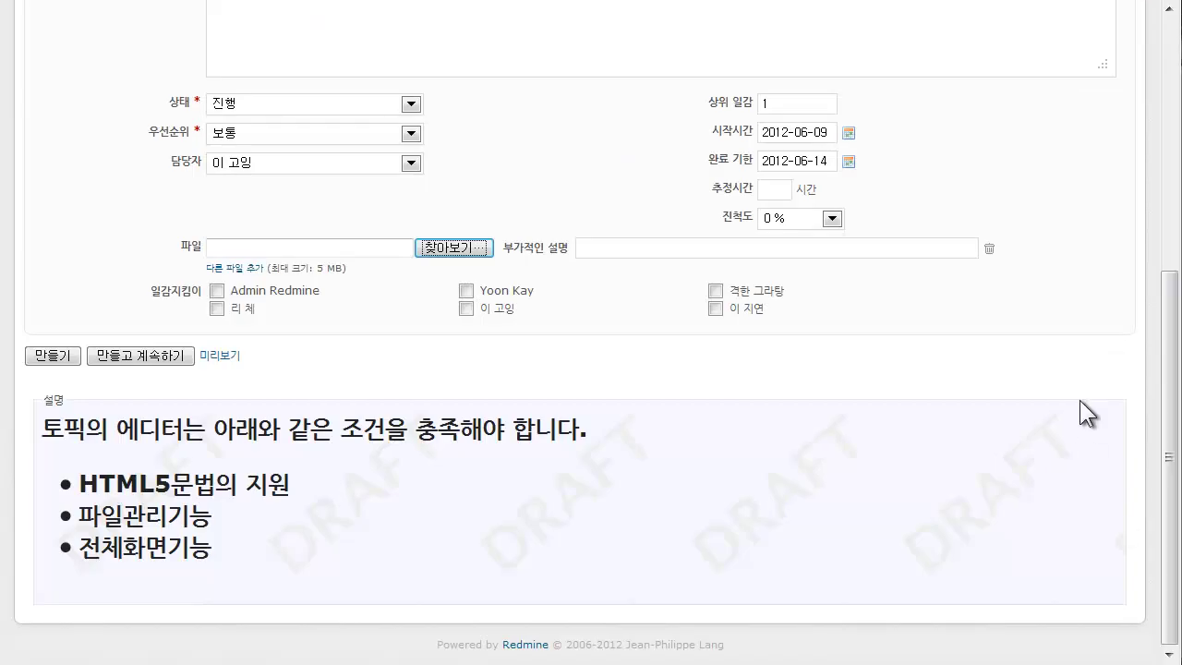
scroll(1080, 400, up, 2)
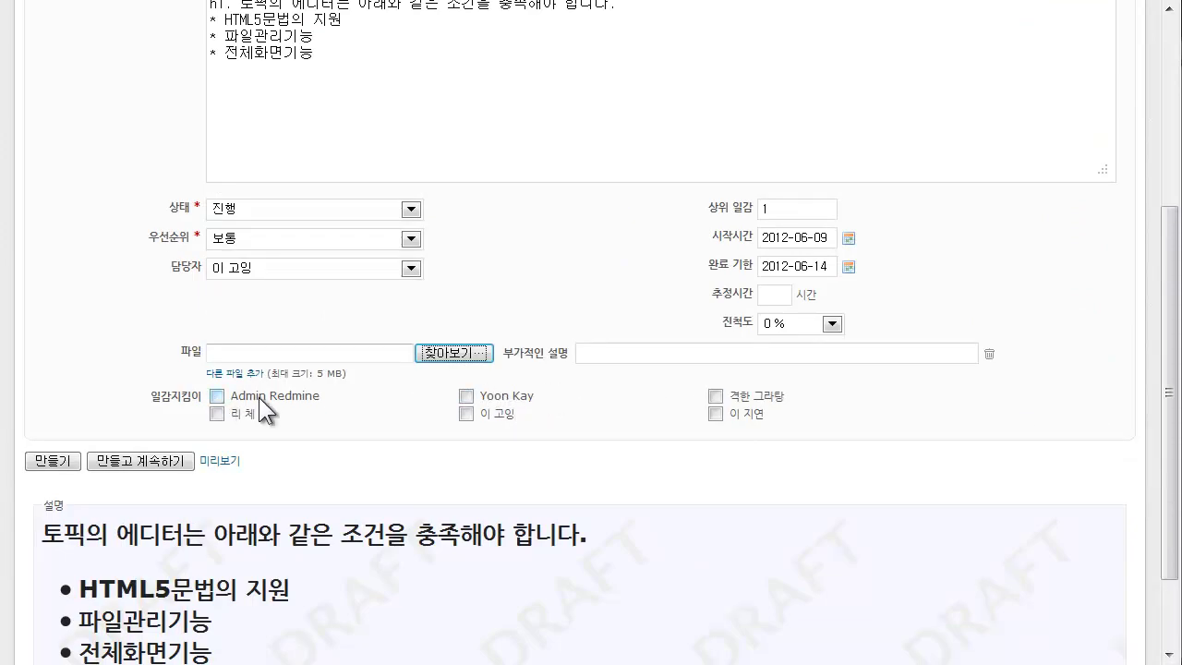
scroll(430, 405, up, 4)
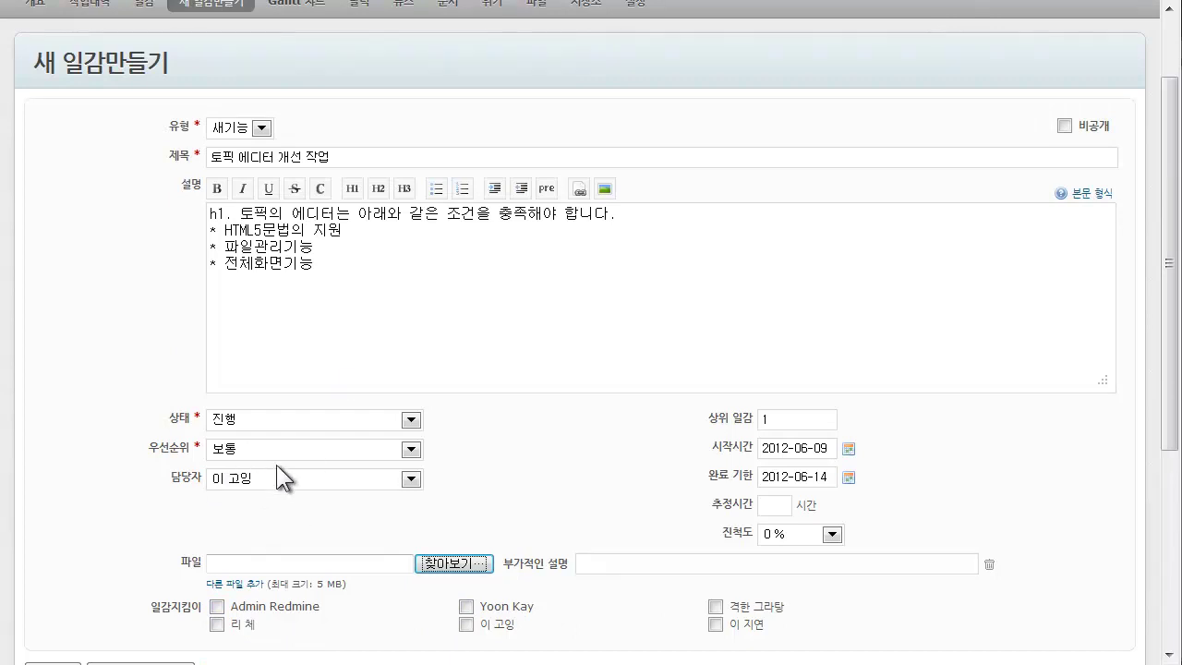
scroll(307, 460, down, 2)
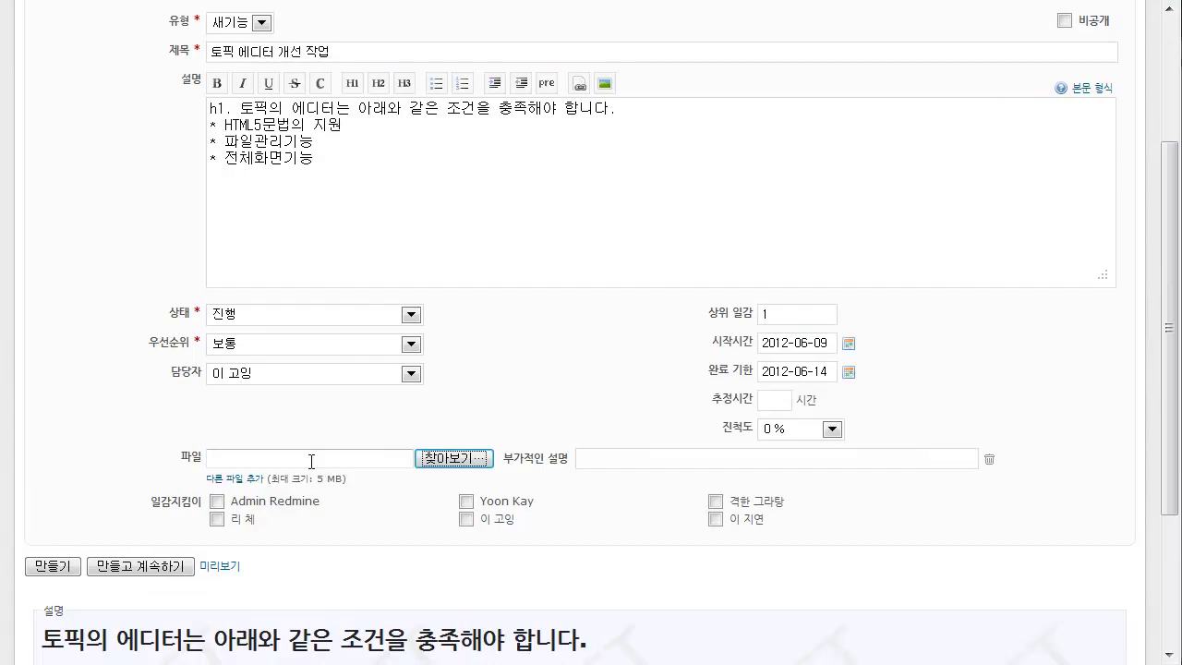
- Choose Admin Redmine and the member set as assignee as the new issue's watchers
click(244, 520)
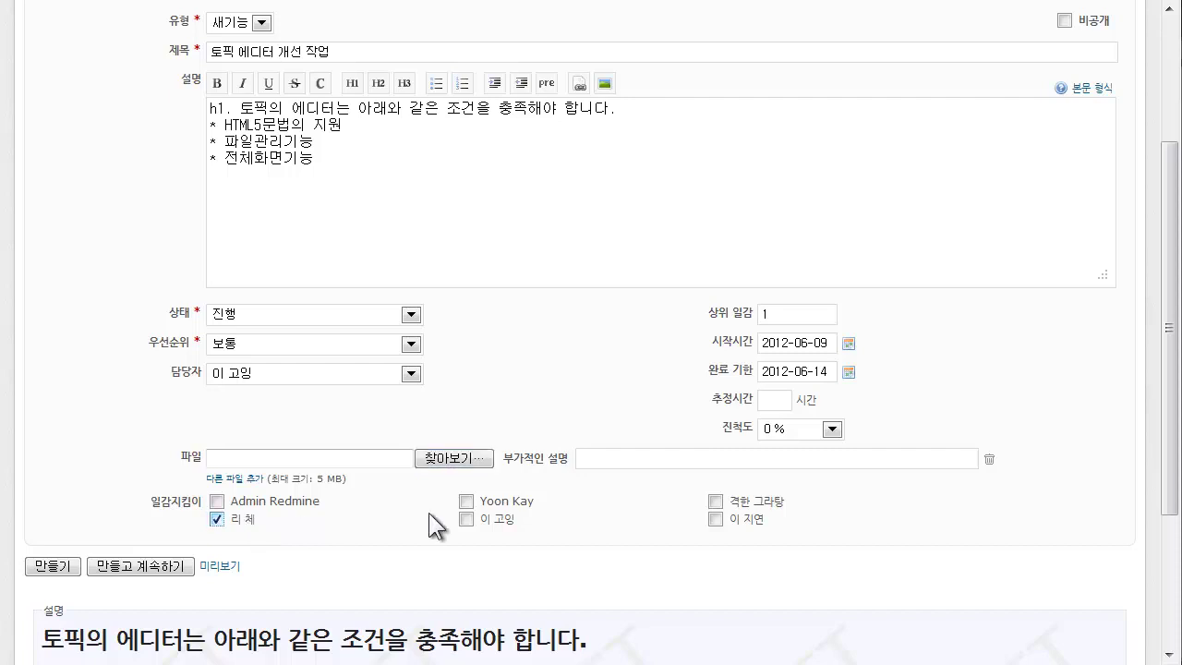
click(478, 520)
click(254, 521)
scroll(466, 615, down, 1)
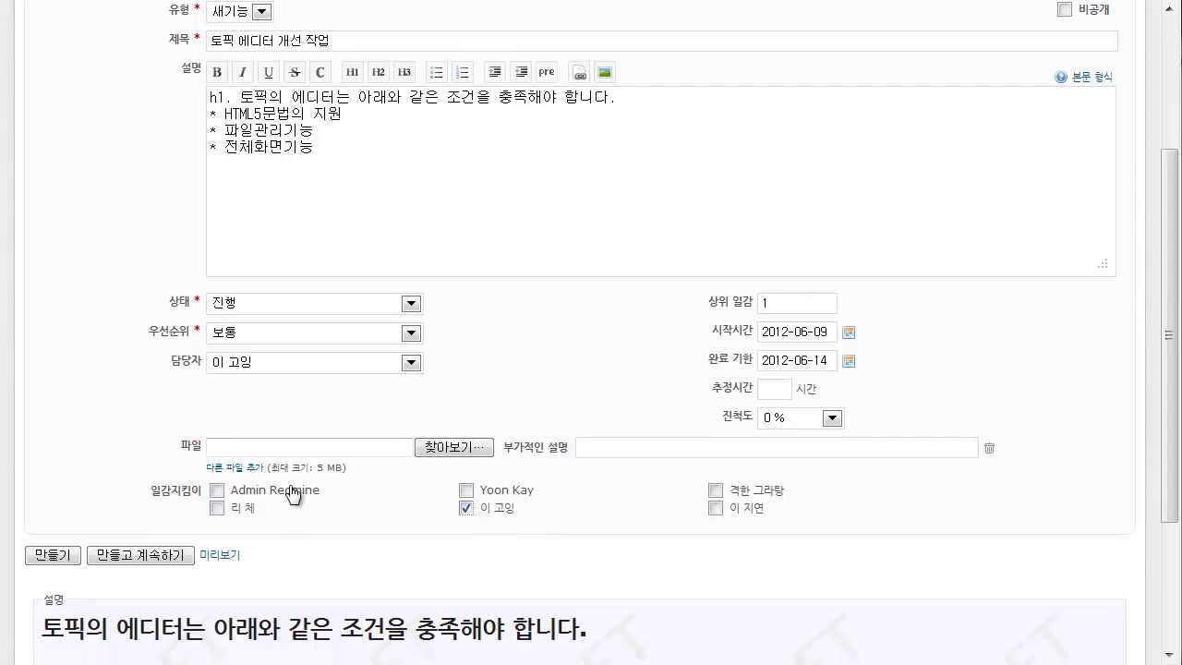
click(296, 491)
click(492, 509)
- Check the completed form and create the 토픽 에디터 개선 작업 issue without continuing to another one
scroll(464, 535, down, 2)
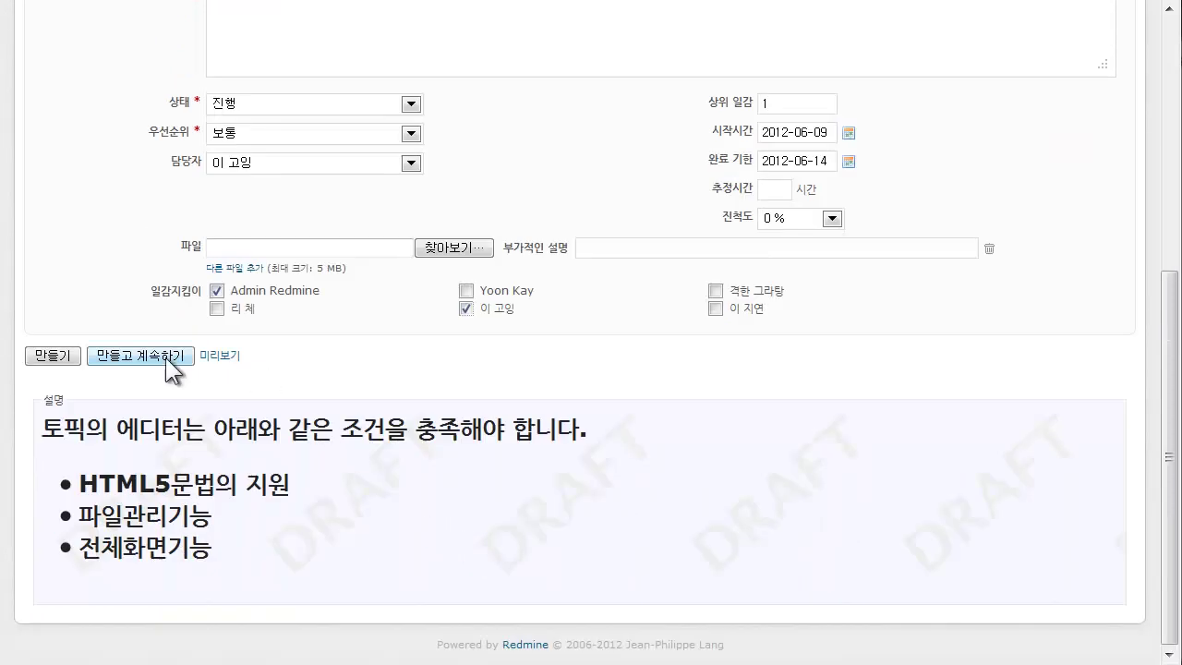
scroll(61, 356, up, 3)
scroll(61, 365, down, 2)
click(51, 462)
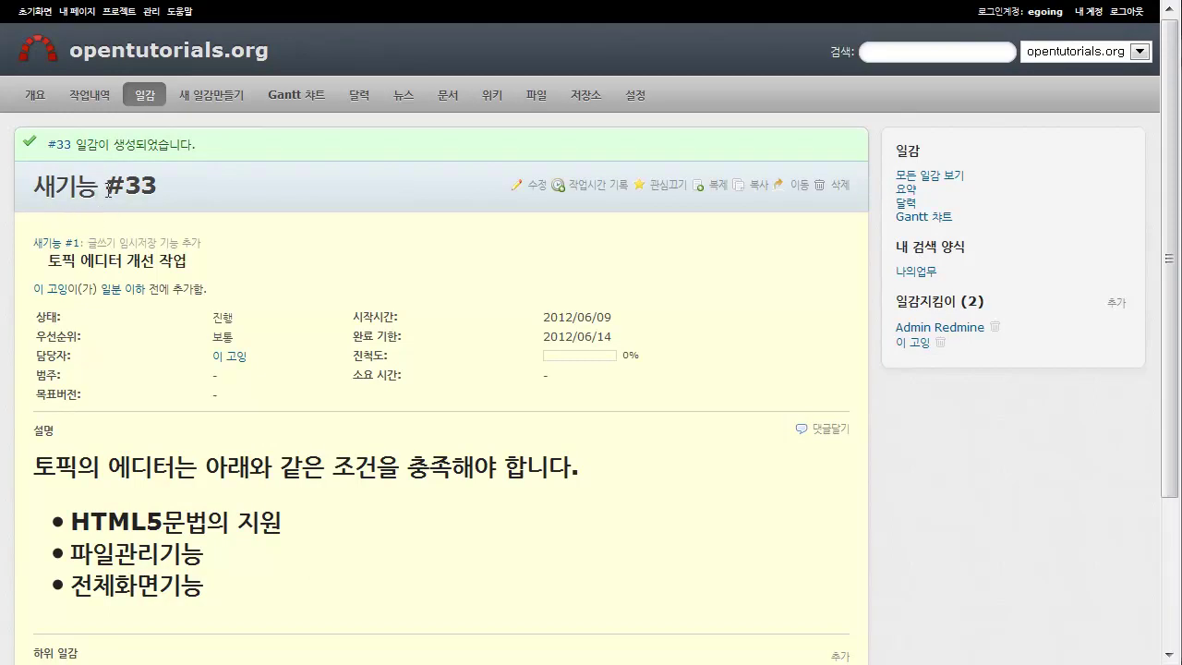
- Examine the created issue's number, attributes, description, and subtask and related issue sections
drag(106, 189, 160, 193)
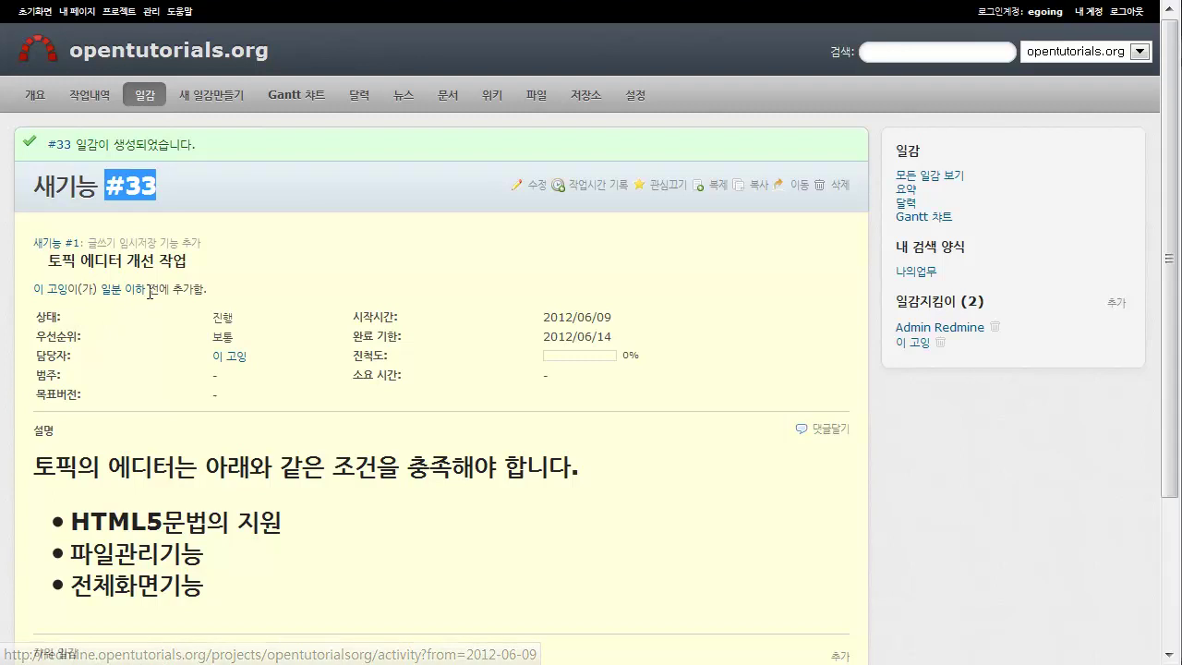
scroll(216, 292, down, 2)
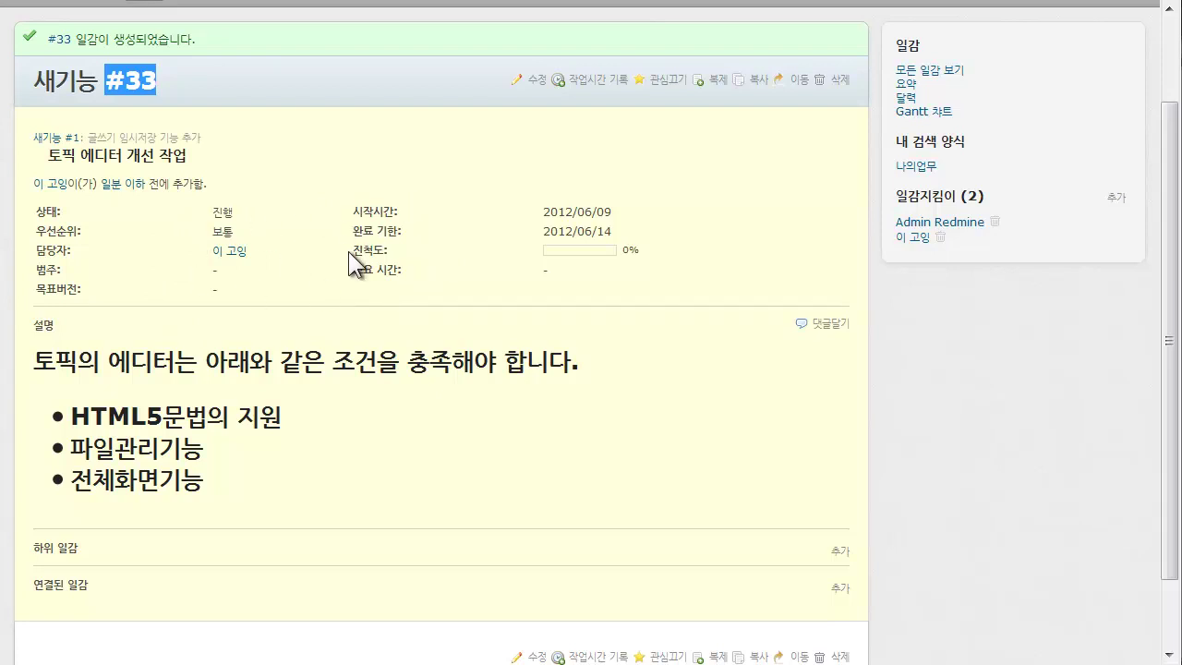
scroll(348, 252, down, 3)
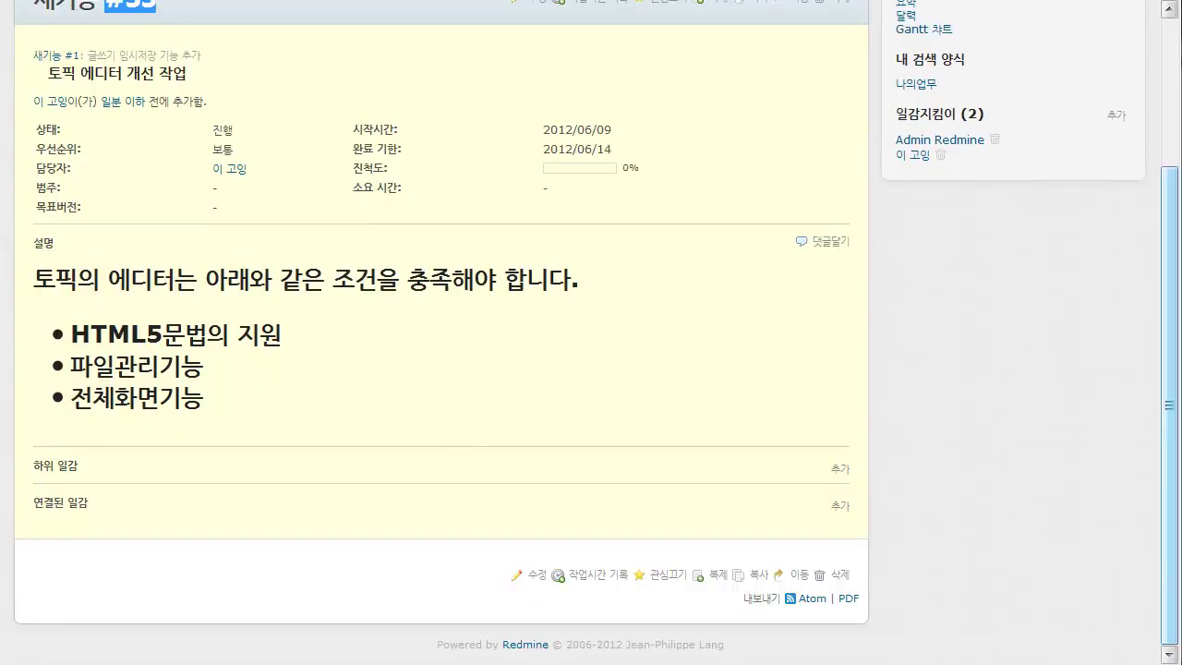
scroll(737, 499, up, 5)
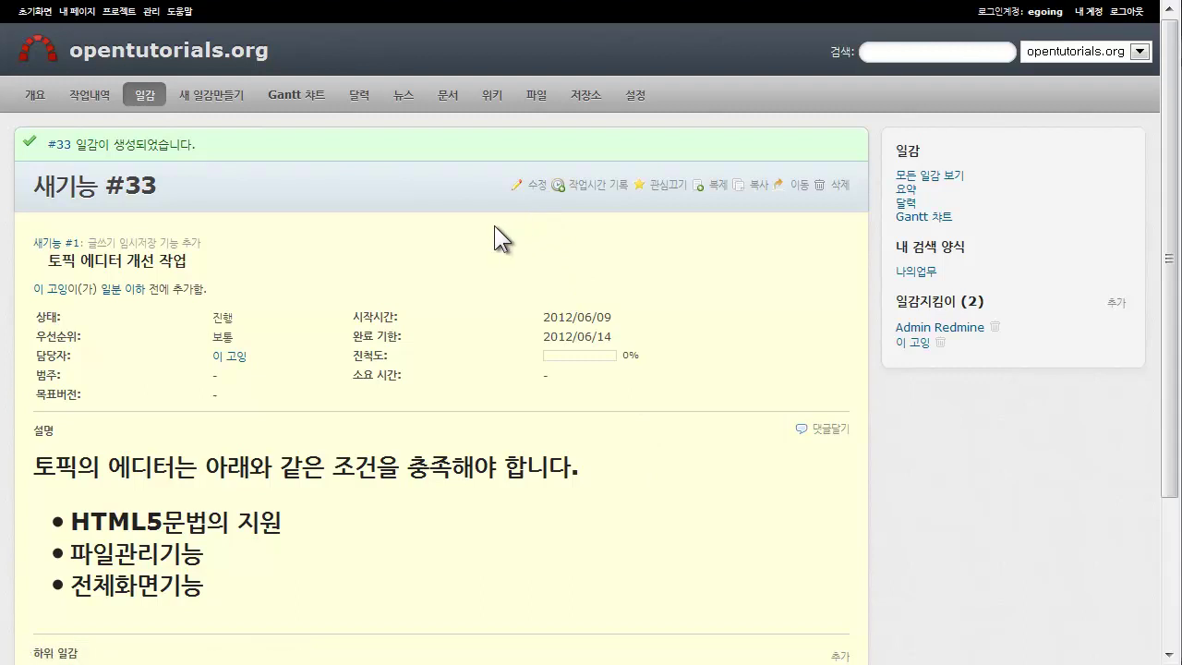
- Open the issue for editing and write the comment "ie7의 지원도 필요합니다."
click(534, 188)
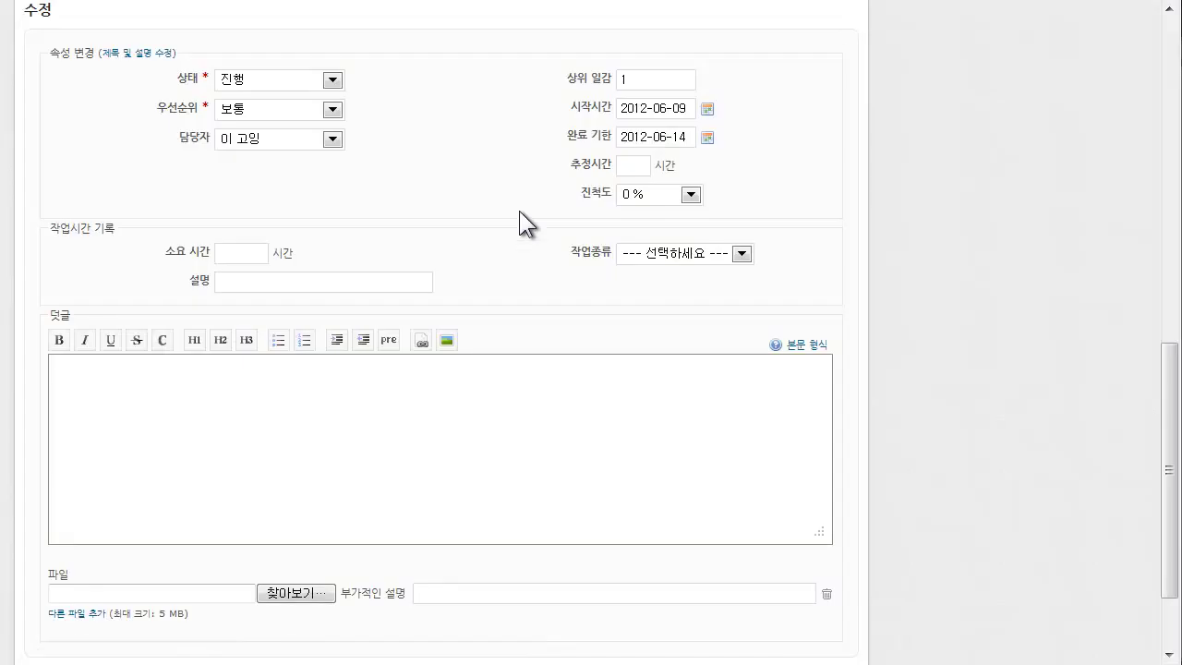
scroll(391, 413, up, 3)
scroll(386, 402, down, 3)
scroll(356, 407, up, 2)
scroll(361, 419, down, 2)
click(376, 424)
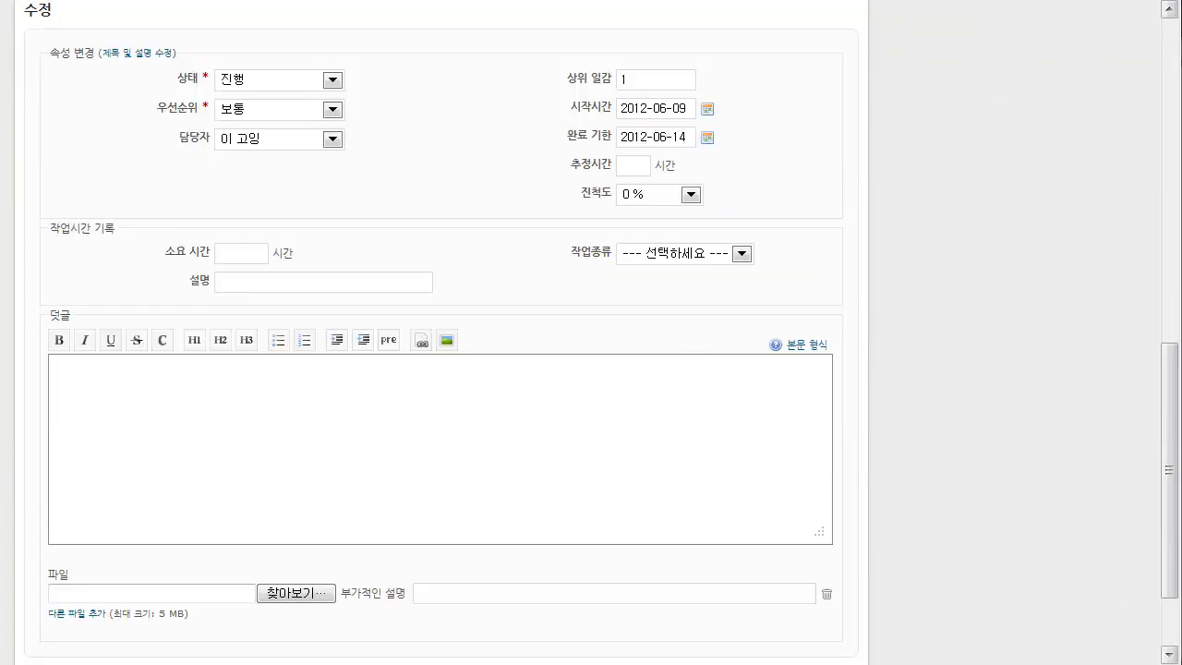
text(ㅑㄷ7)
key(BackSpace)
key(BackSpace)
text(ㄷ7)
key(BackSpace)
key(BackSpace)
text(e7지원)
key(BackSpace)
key(BackSpace)
text(의 지원도 필요합니다.)
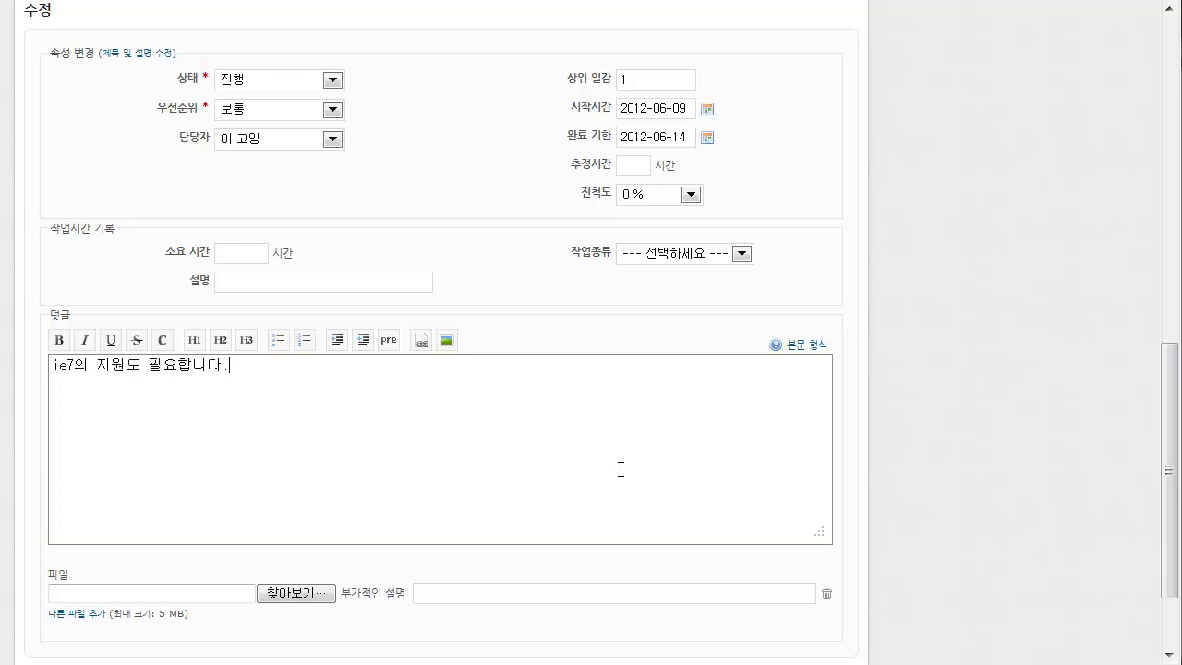
- Look over the edit form and submit the issue update with the comment
scroll(258, 401, down, 1)
scroll(260, 402, up, 2)
scroll(261, 401, down, 4)
click(45, 574)
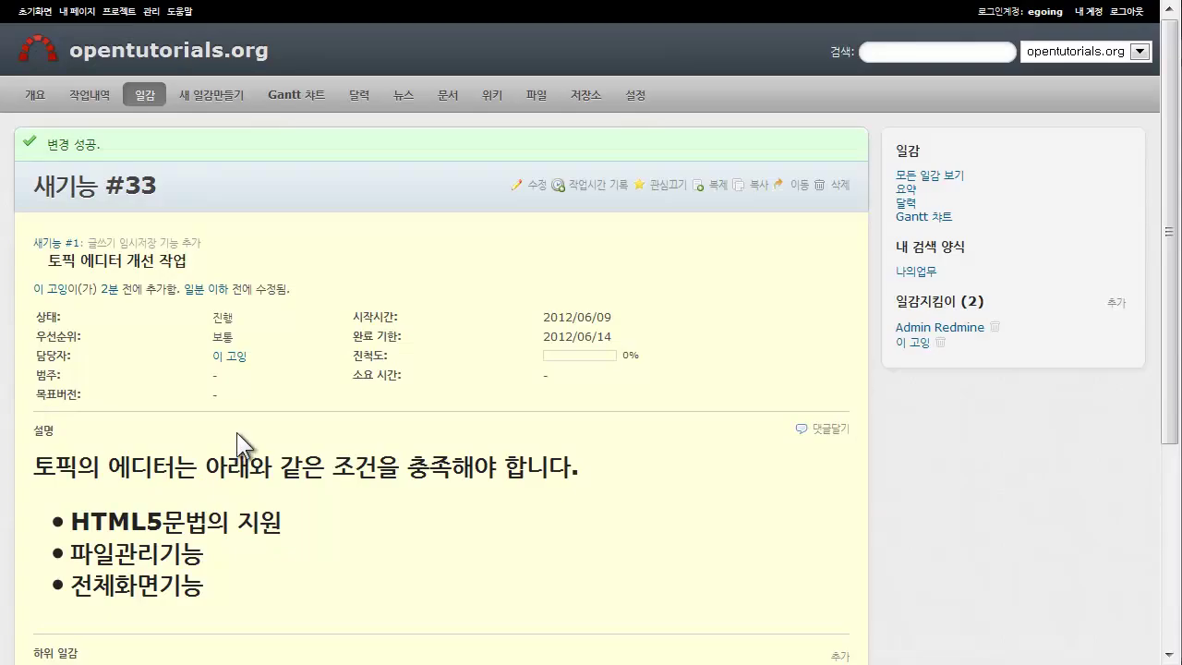
- Check the added comment in the issue's history
scroll(191, 423, down, 4)
scroll(91, 492, down, 2)
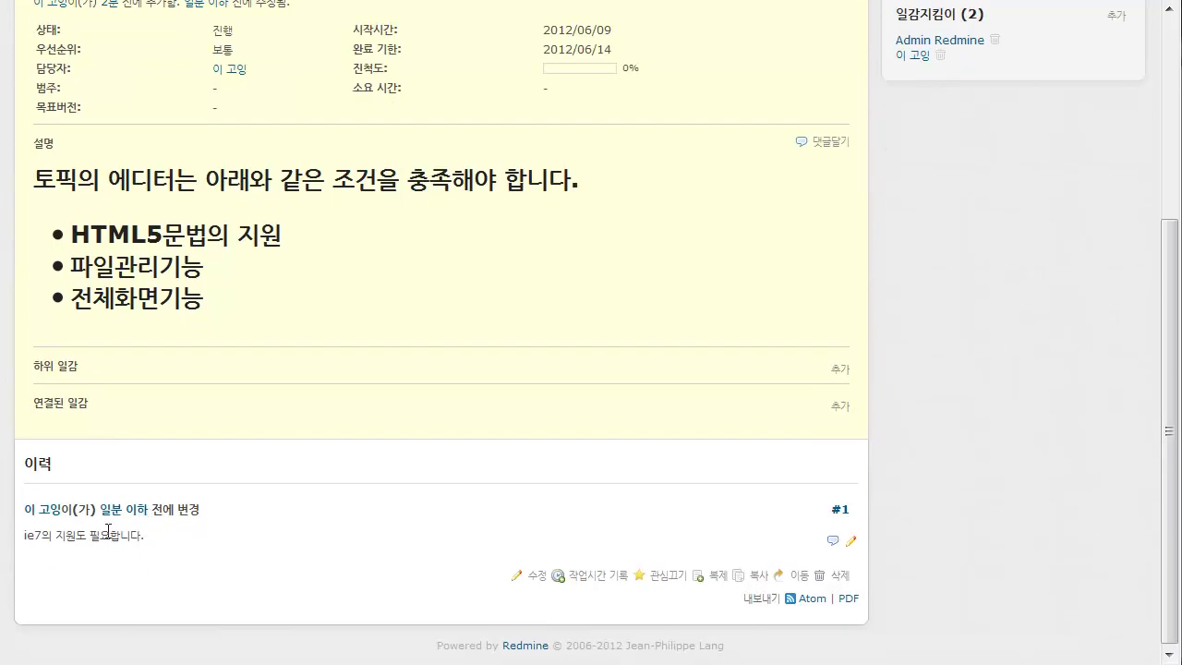
scroll(136, 555, up, 5)
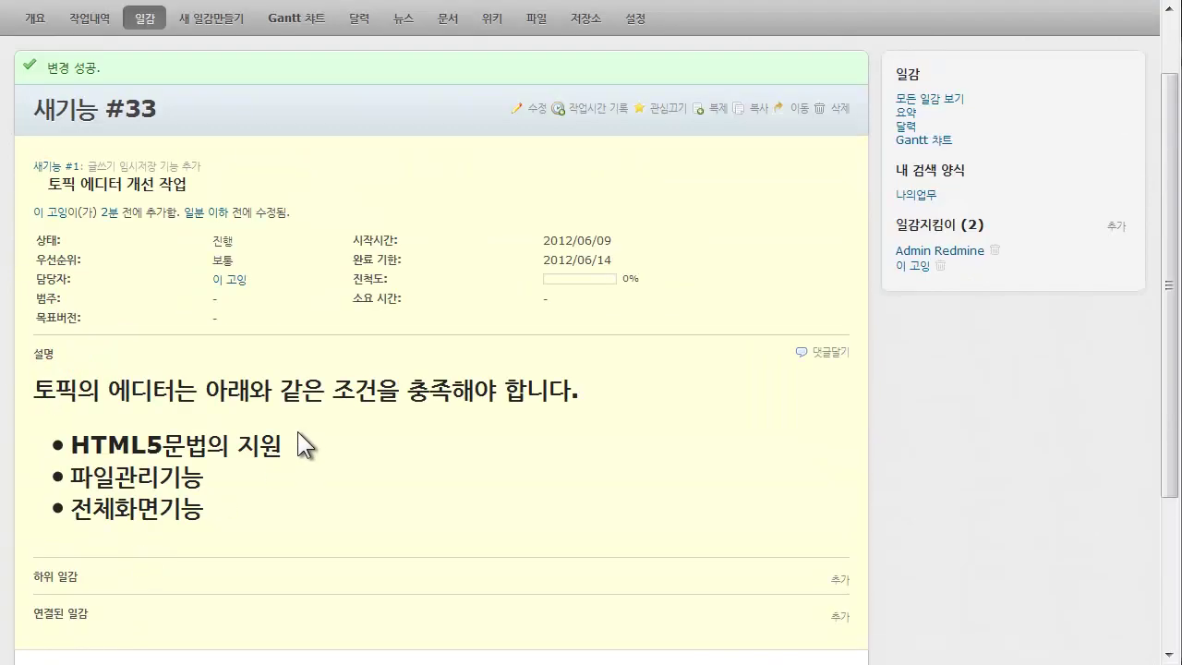
- Edit the issue to reassign it to Admin Redmine and submit the change
click(539, 109)
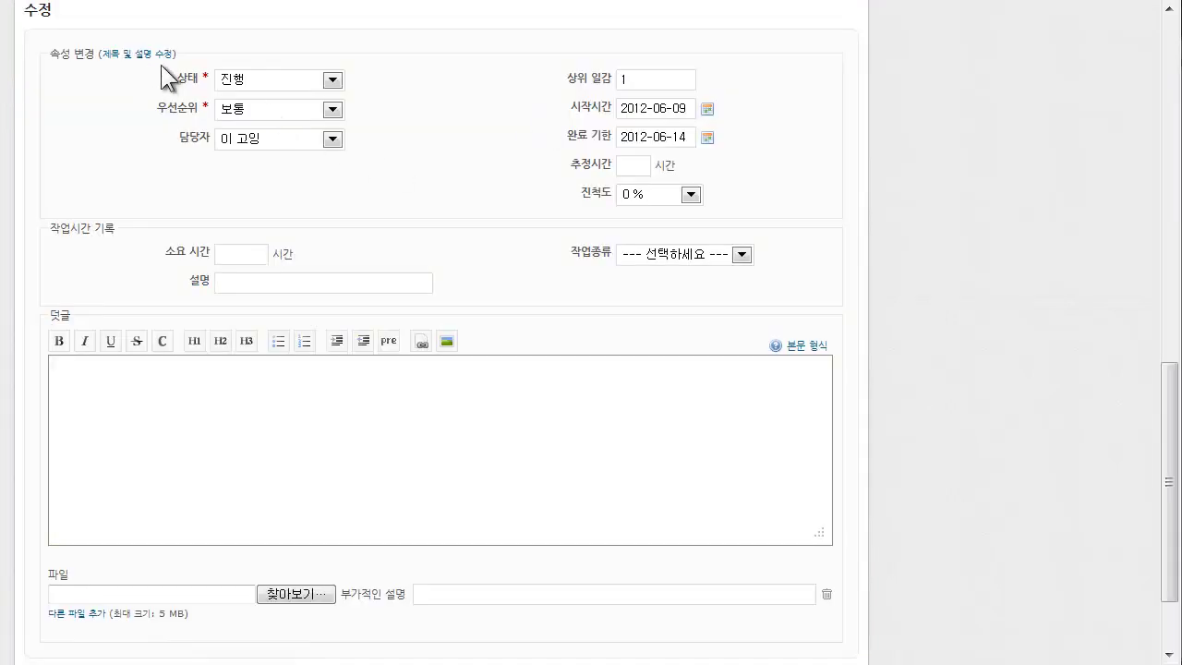
click(253, 138)
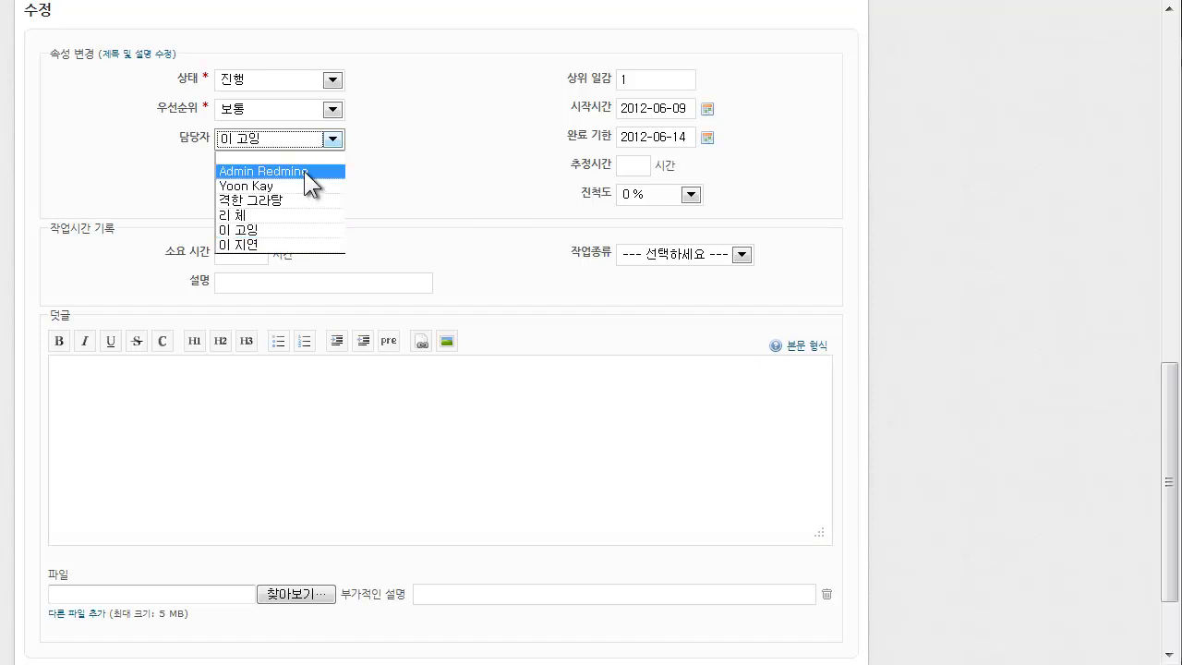
click(303, 171)
scroll(411, 166, up, 1)
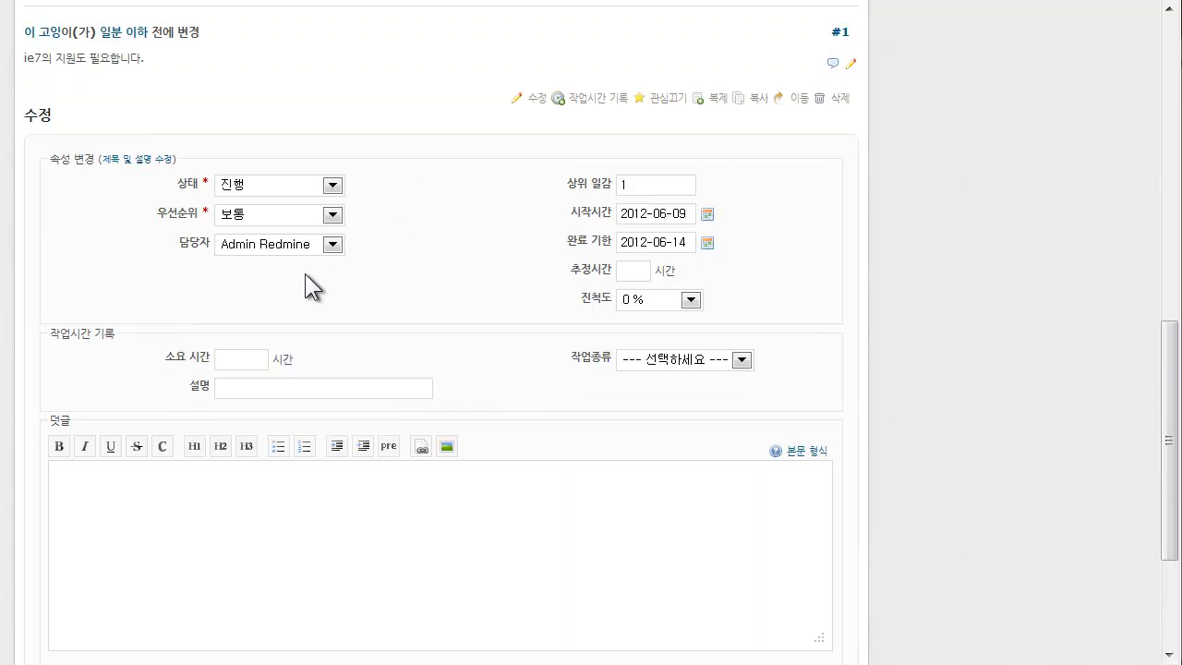
scroll(360, 278, down, 2)
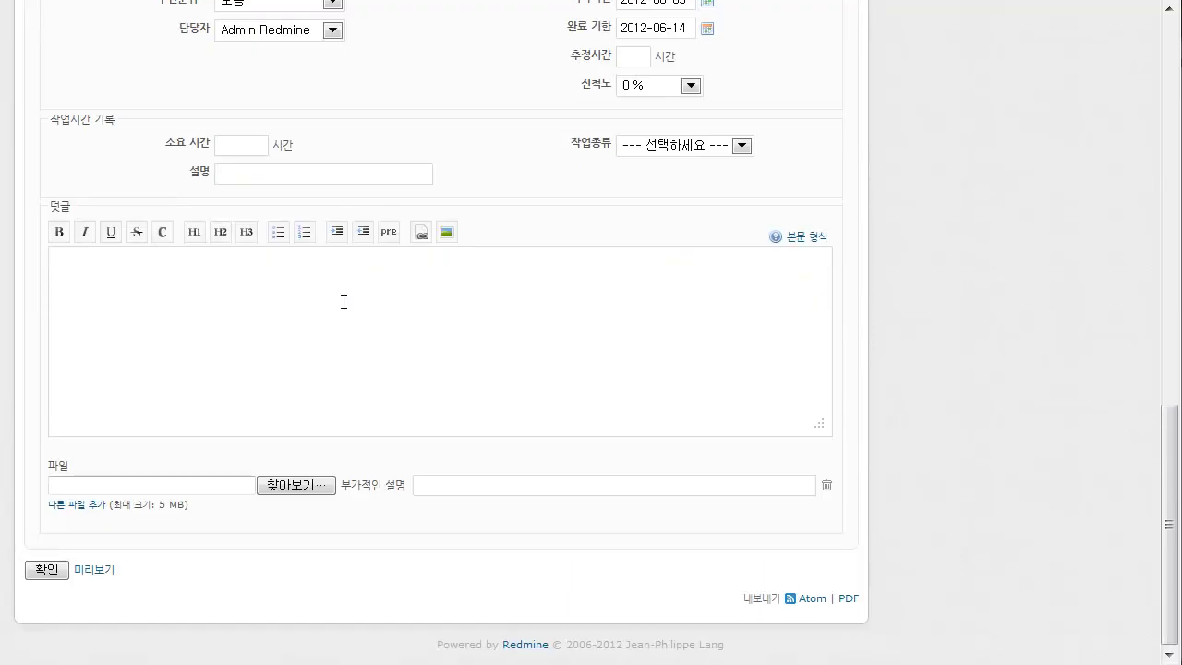
click(42, 571)
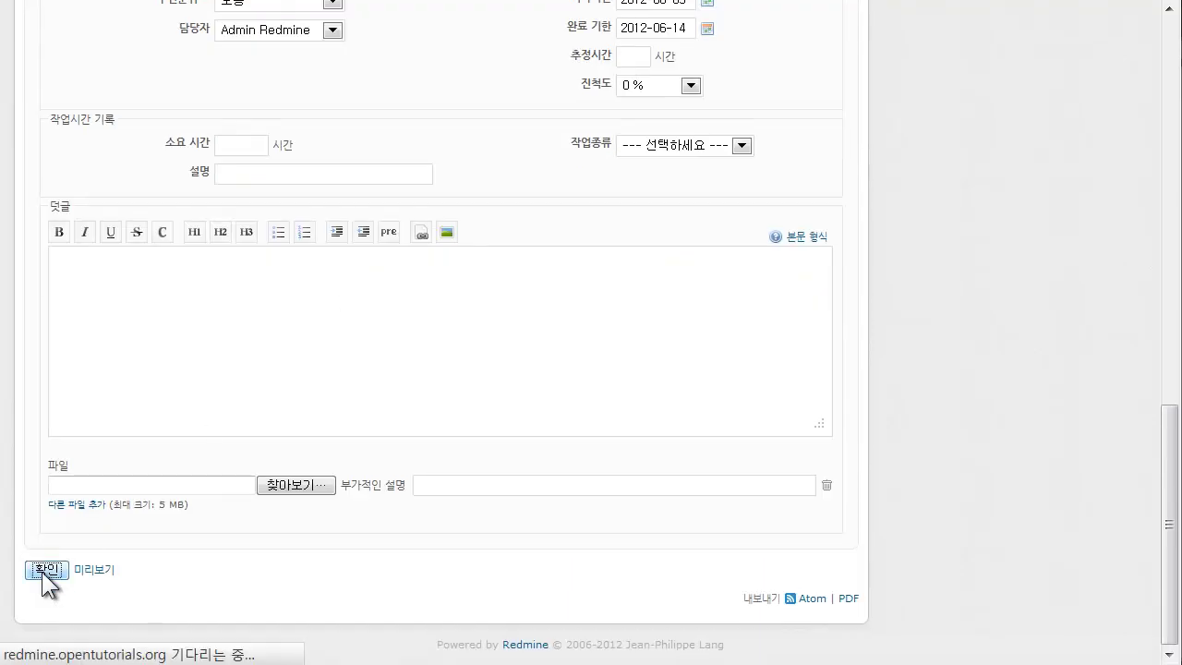
- Stop watching the topic editor improvement issue
scroll(232, 487, down, 4)
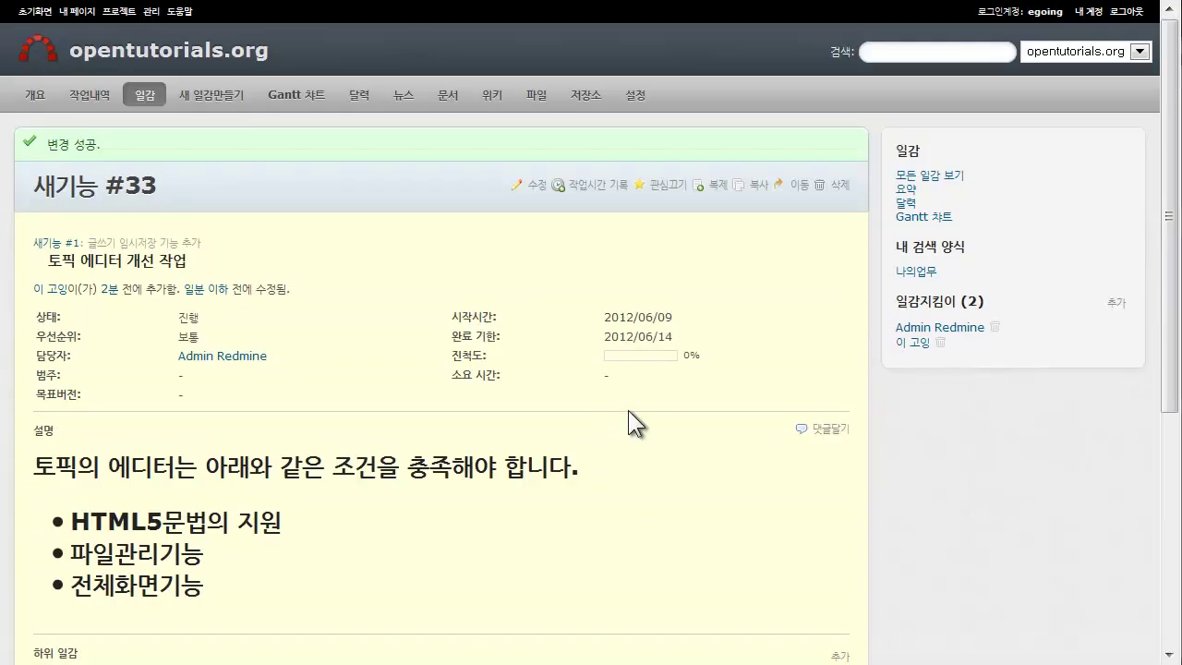
click(668, 185)
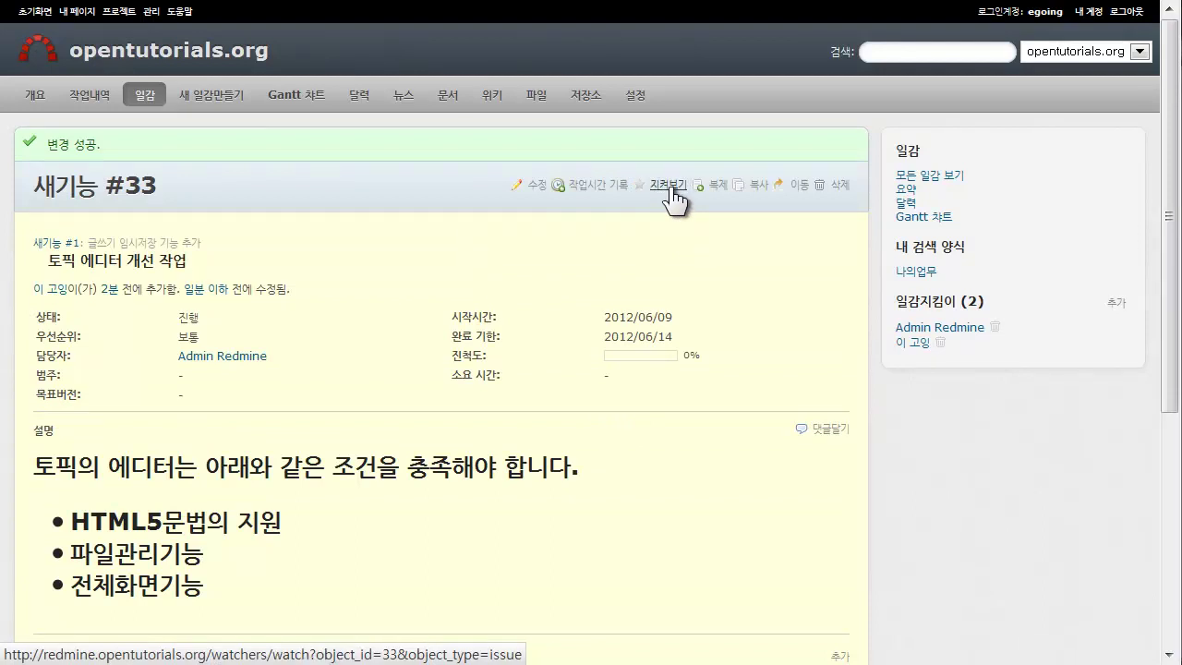